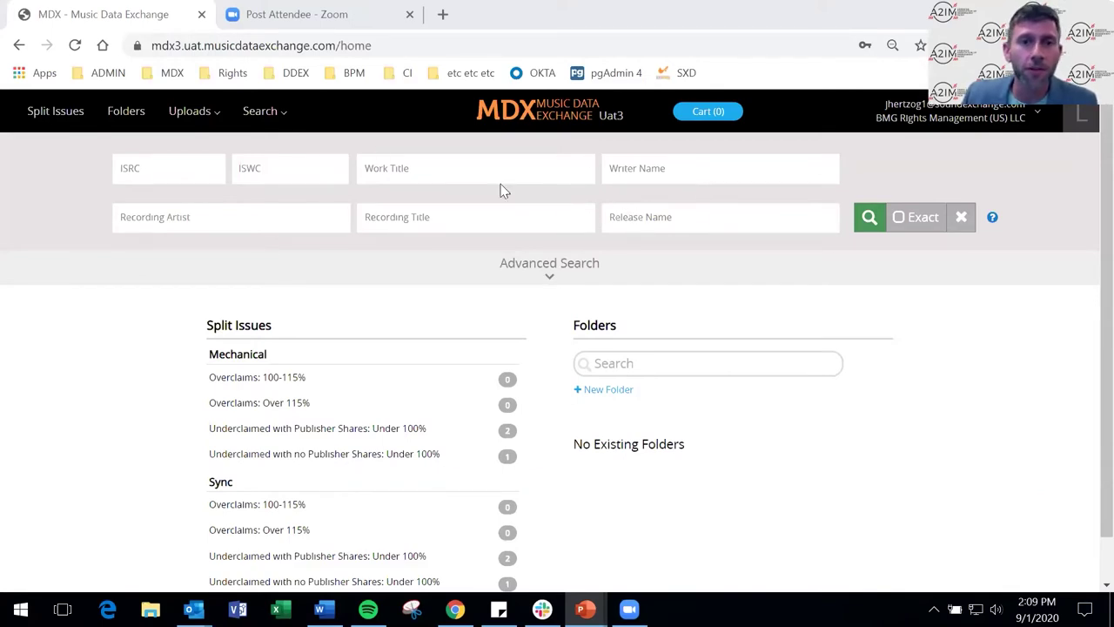
left_click(281, 115)
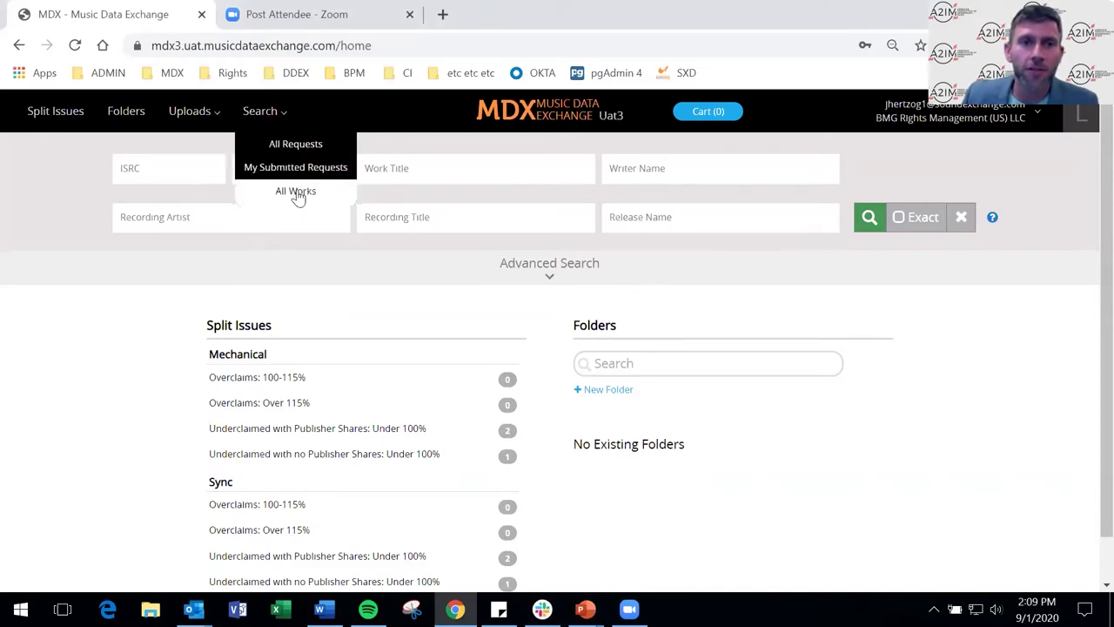
left_click(61, 183)
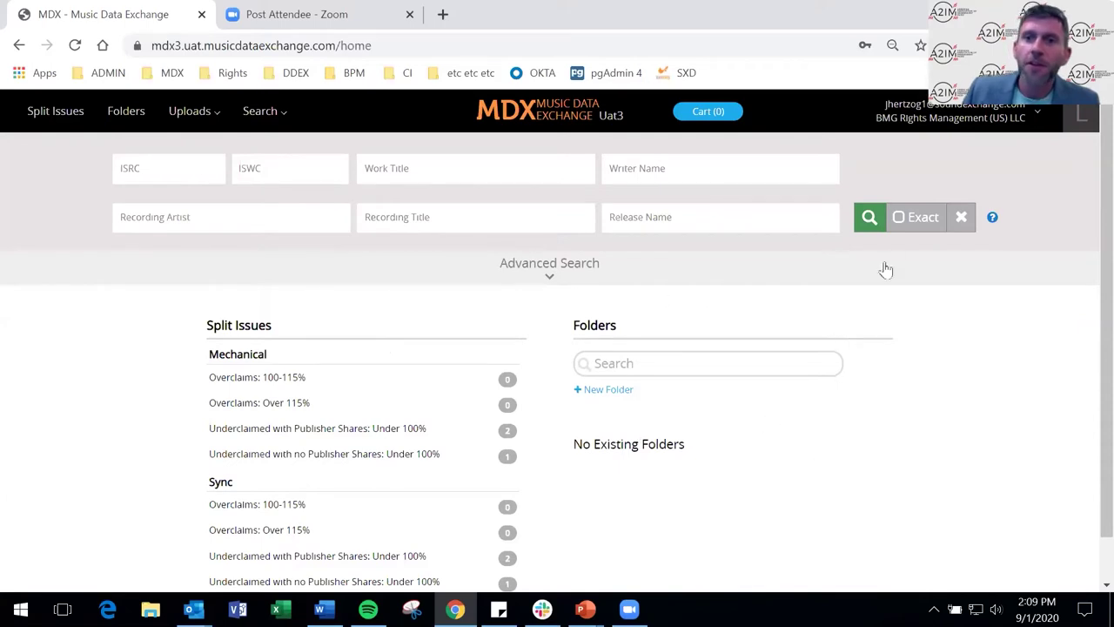
Create a new folder named demo in the Folders section of the home page.
left_click(610, 390)
left_click(622, 396)
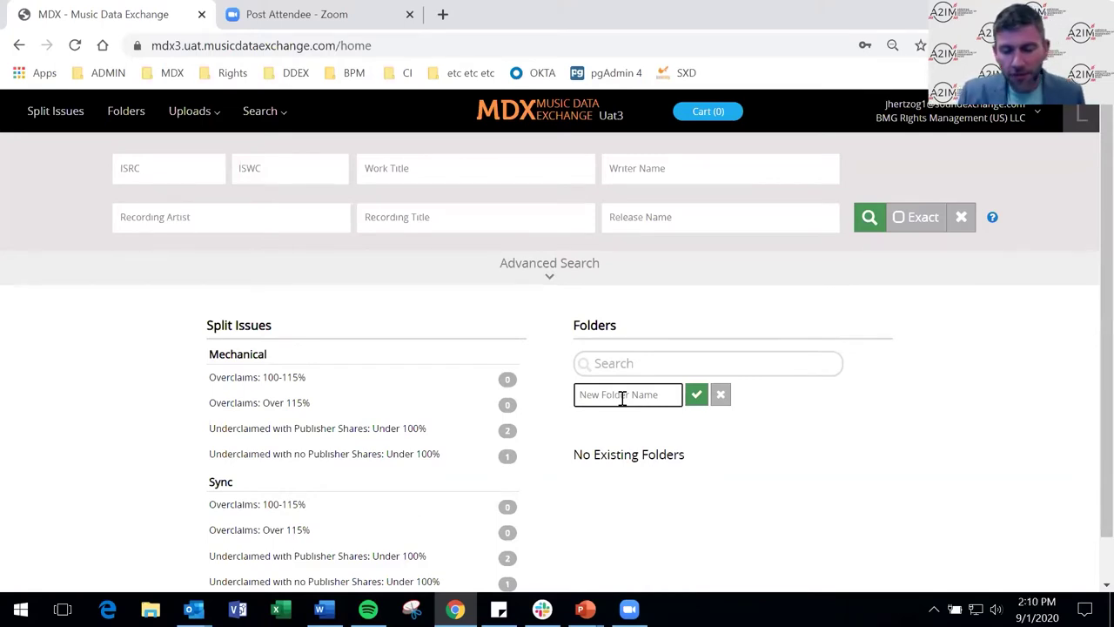
type("demo")
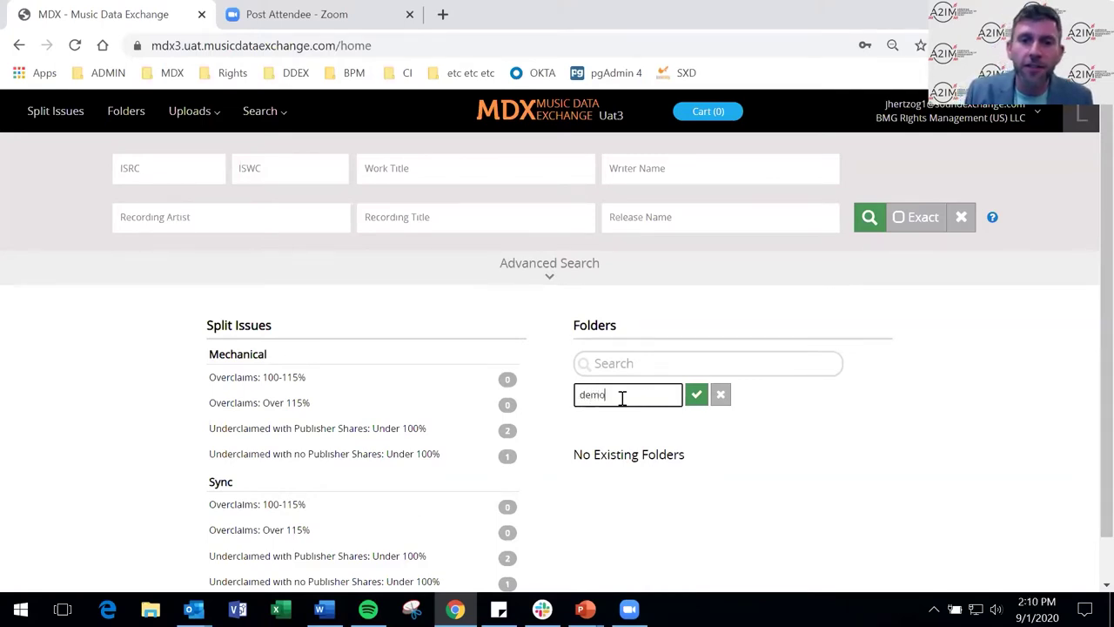
left_click(698, 400)
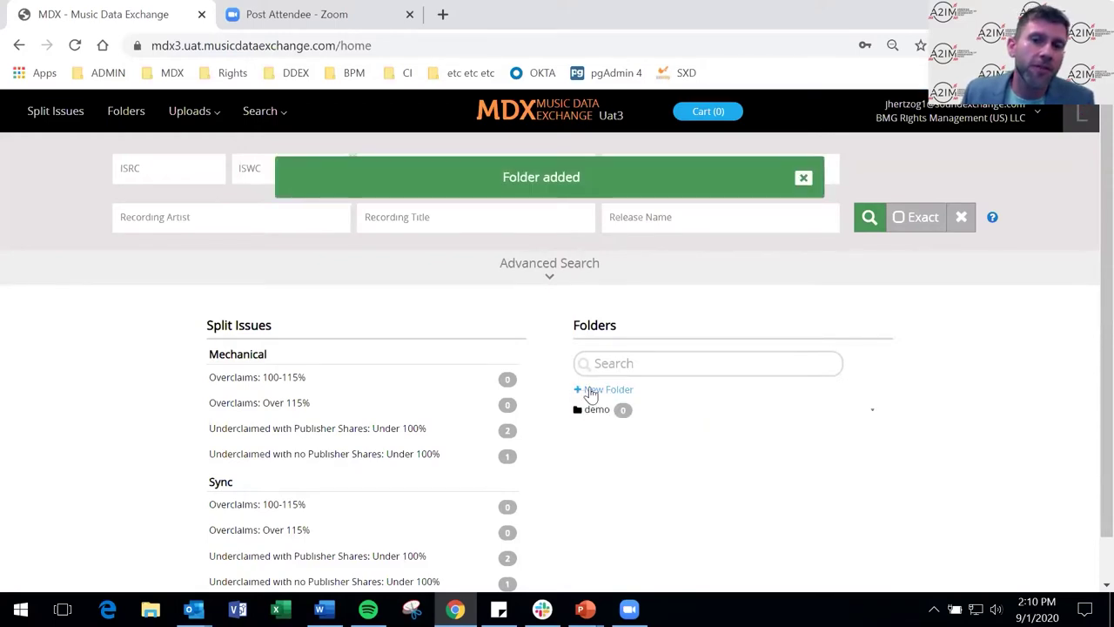
left_click(592, 391)
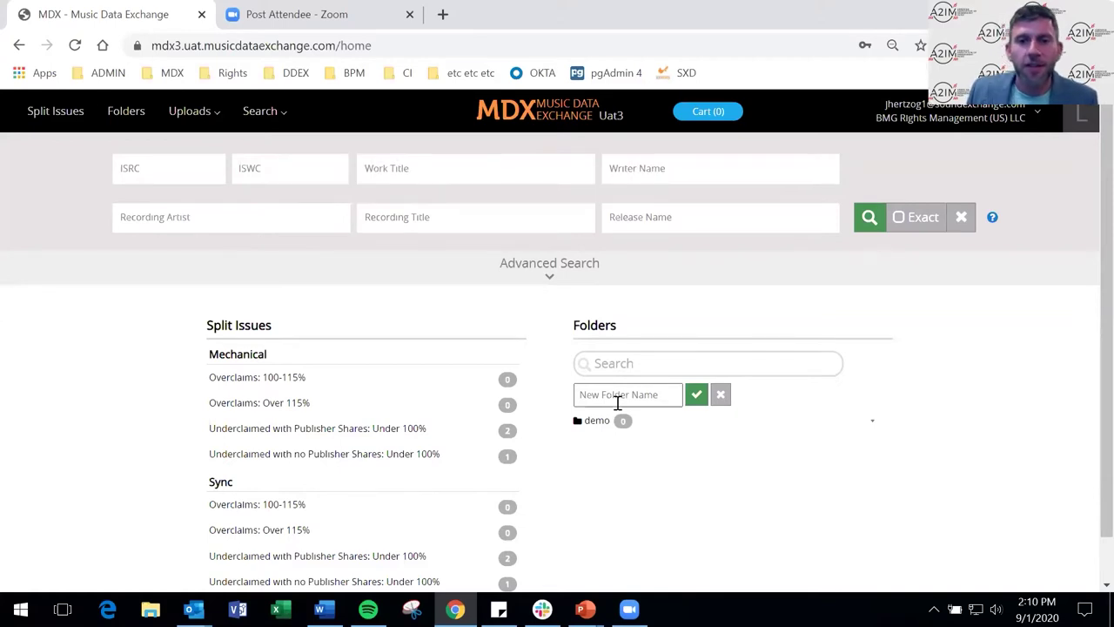
left_click(721, 394)
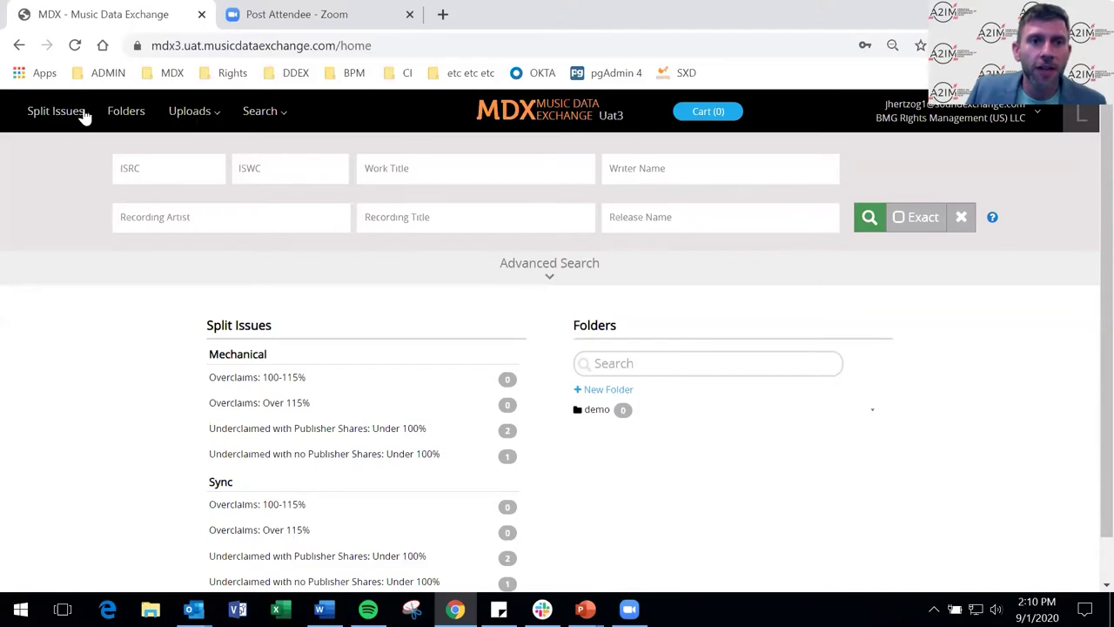
Download MDX_LRT_DEMO.xlsx from the uploaded Excel requests and open it in a maximized Excel window.
left_click(197, 118)
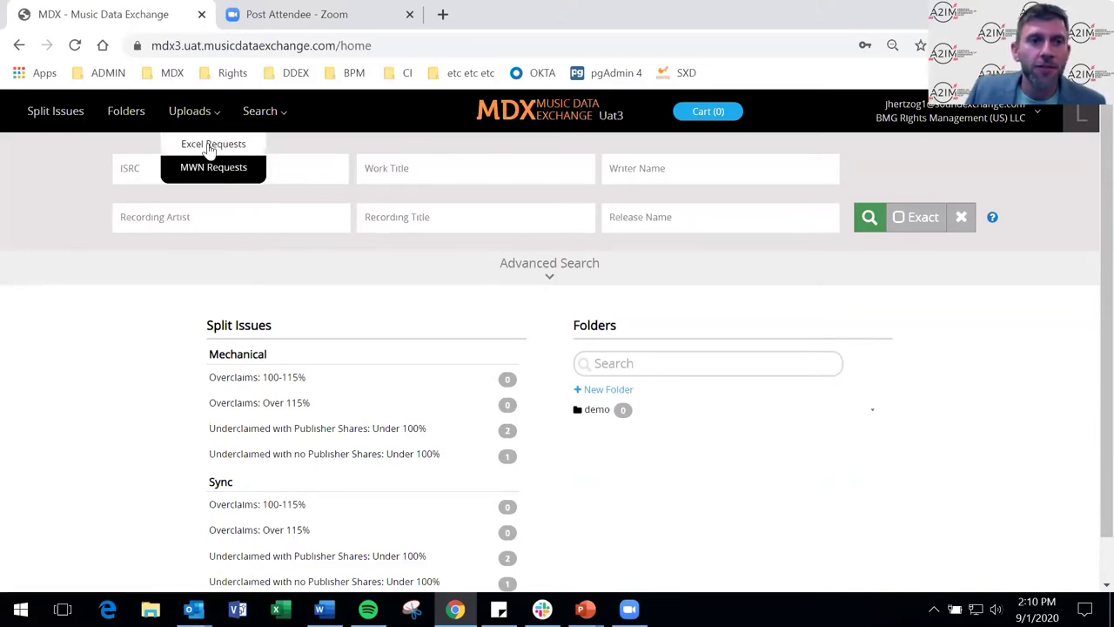
left_click(210, 149)
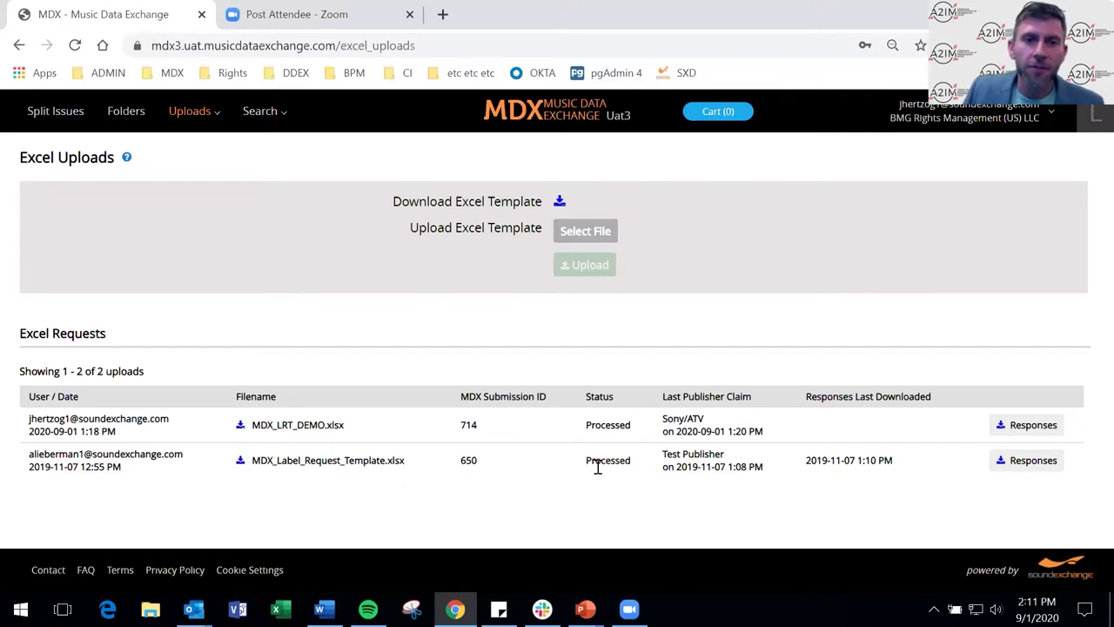
left_click(240, 427)
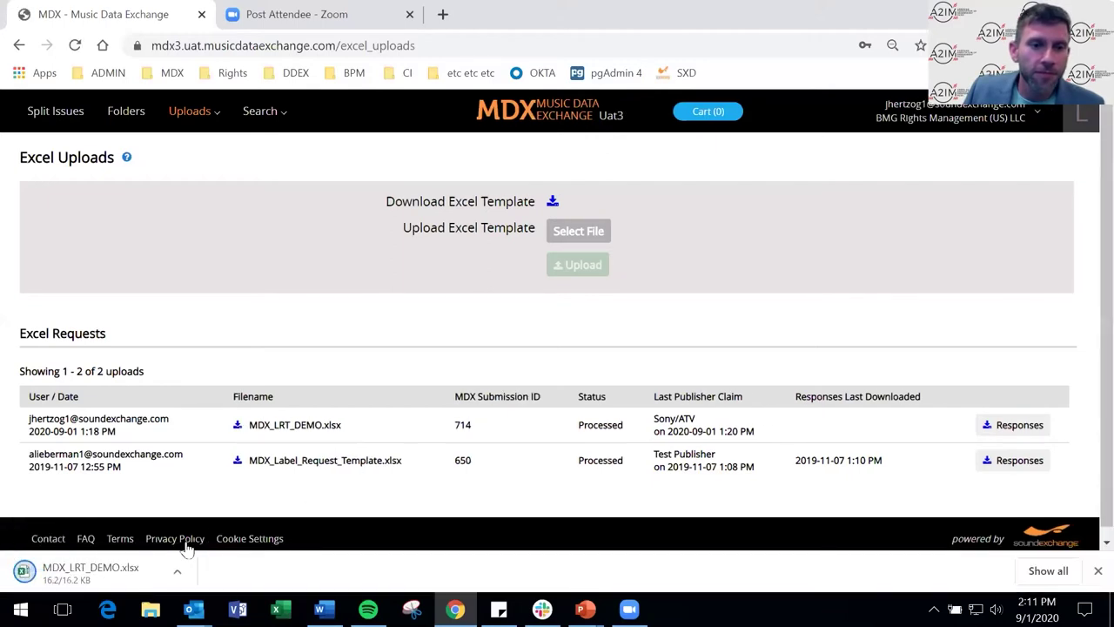
left_click(136, 570)
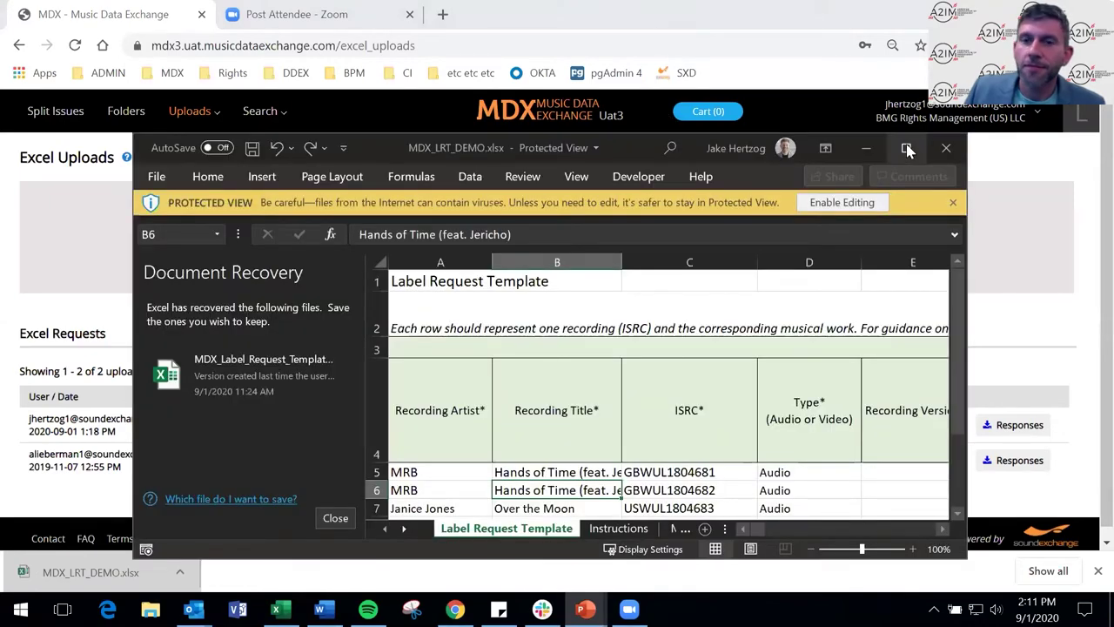
left_click(906, 148)
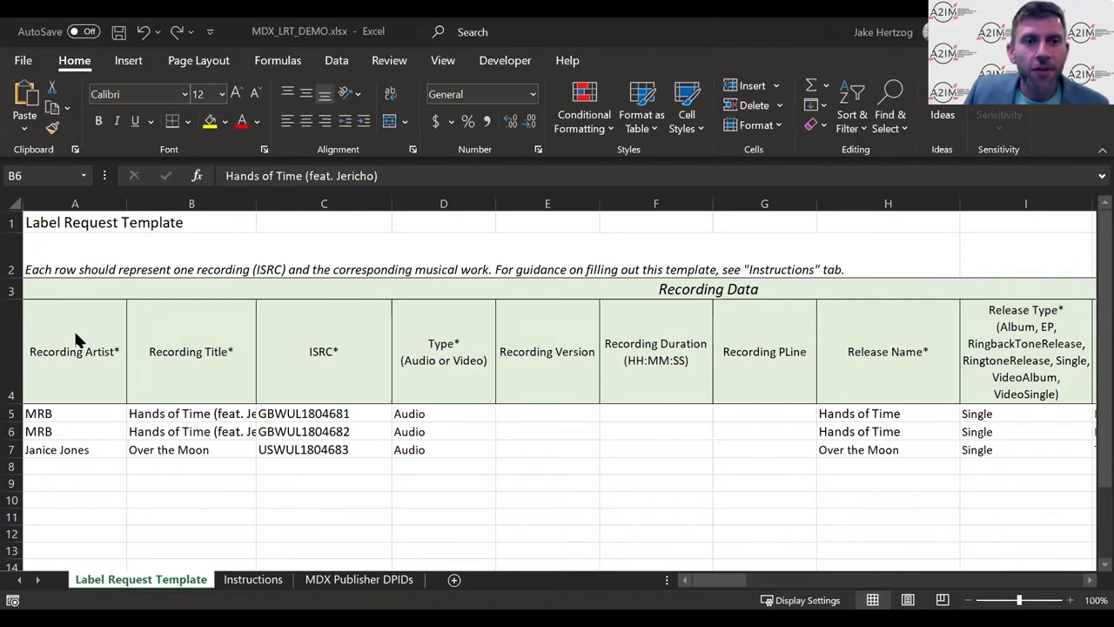
Examine the Recording Data headers in row 4 from Recording Artist to Recording Duration, including the Type column.
left_click_drag(84, 316, 968, 350)
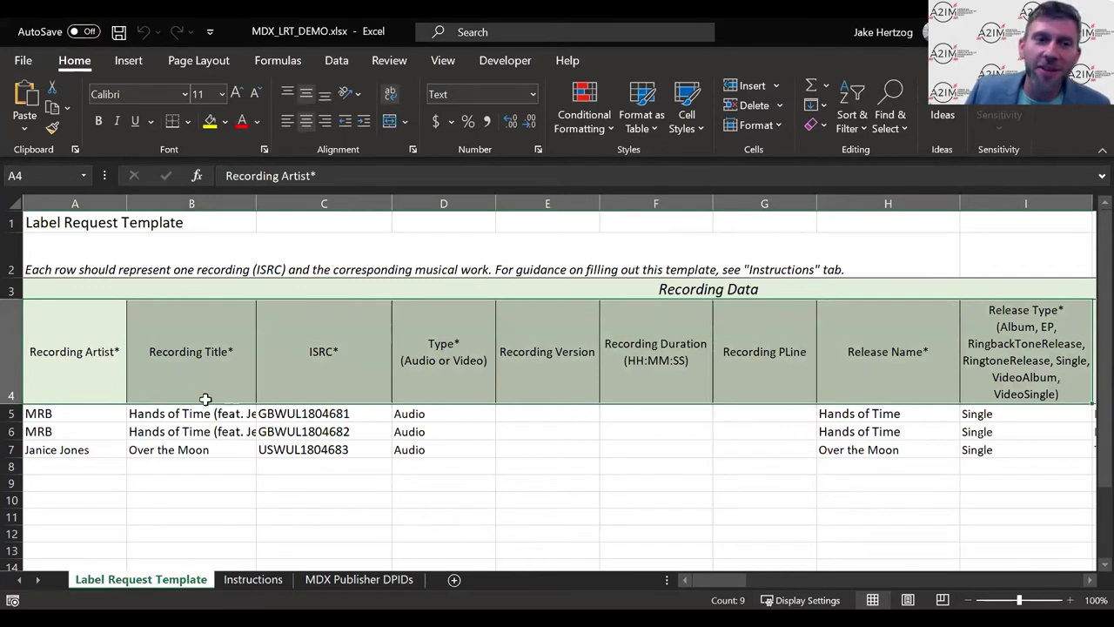
left_click(95, 289)
left_click(94, 339)
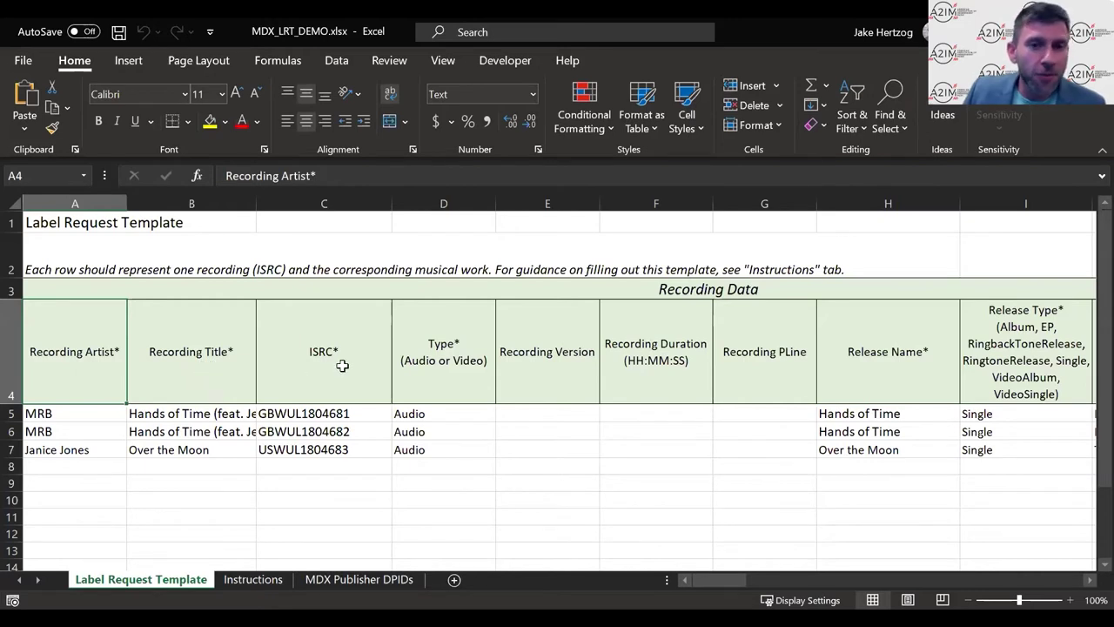
left_click(465, 381)
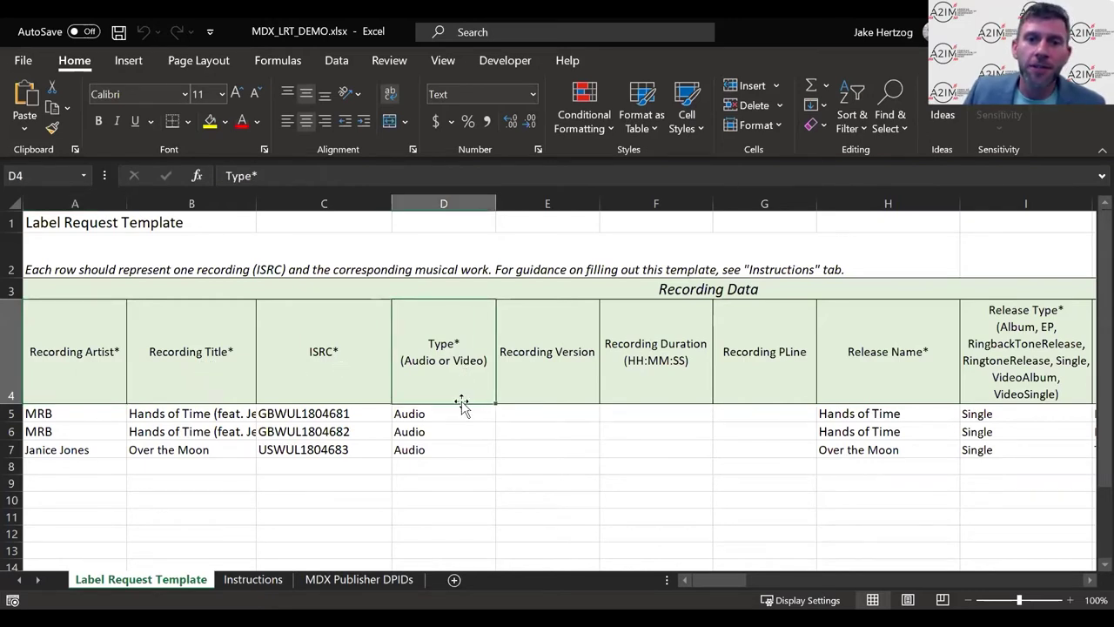
left_click(466, 416)
left_click(178, 339)
left_click_drag(341, 351, 708, 357)
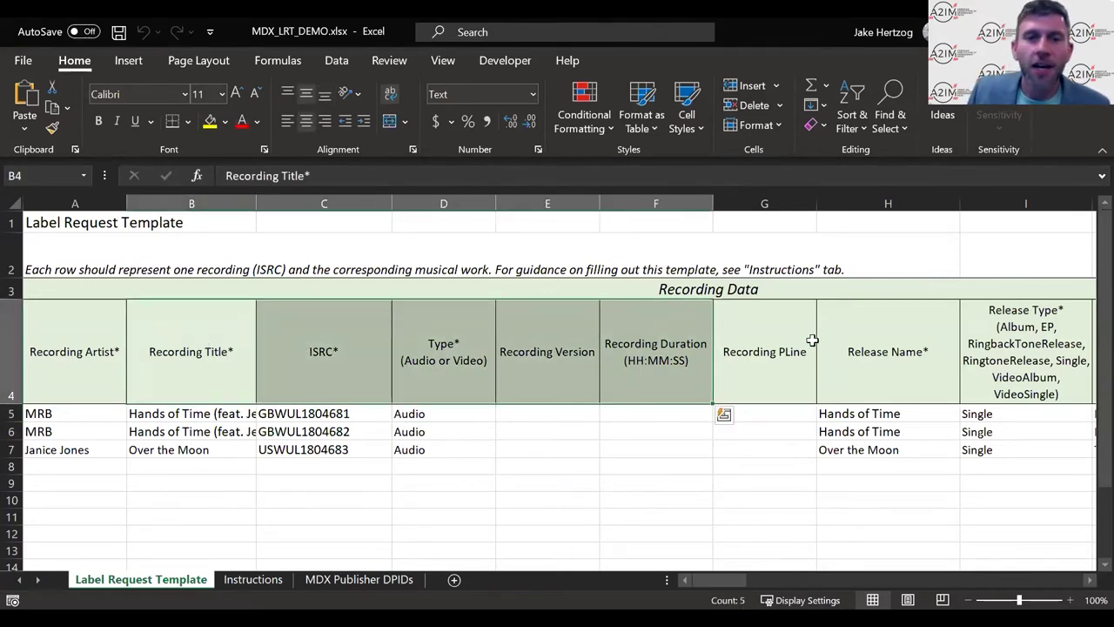
Review the remaining Recording Data headers, covering Release Name, Release Type, Release Label, Release Date and Product ID.
key("Right")
key("Right")
key("Right")
key("Right")
key("Right")
key("Right")
key("Right")
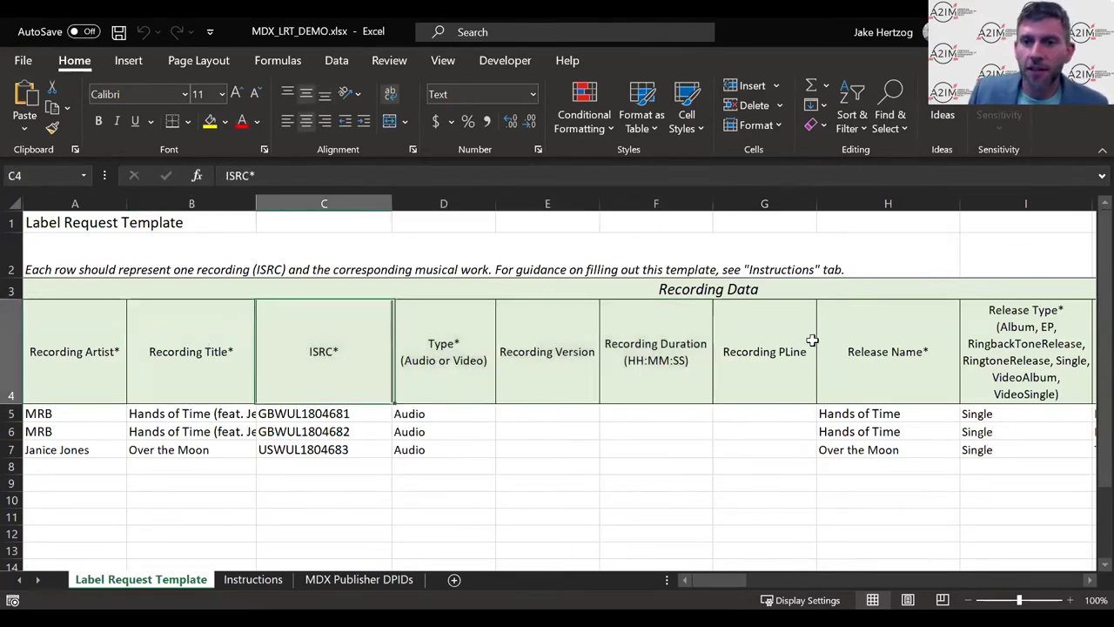
key("Right")
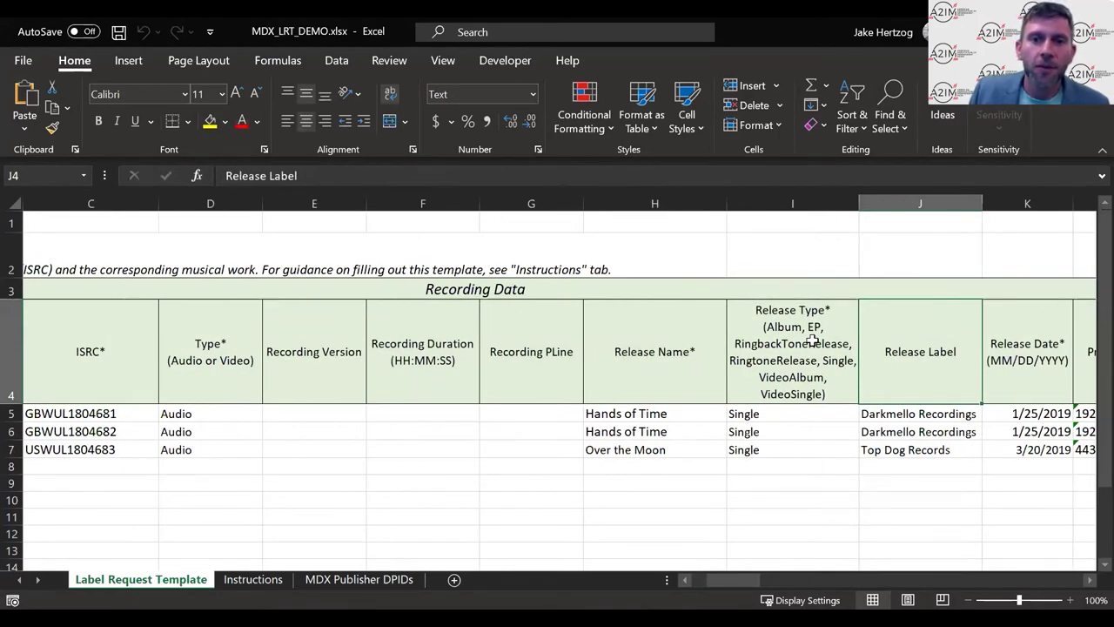
key("Right")
key("Right")
left_click(512, 379)
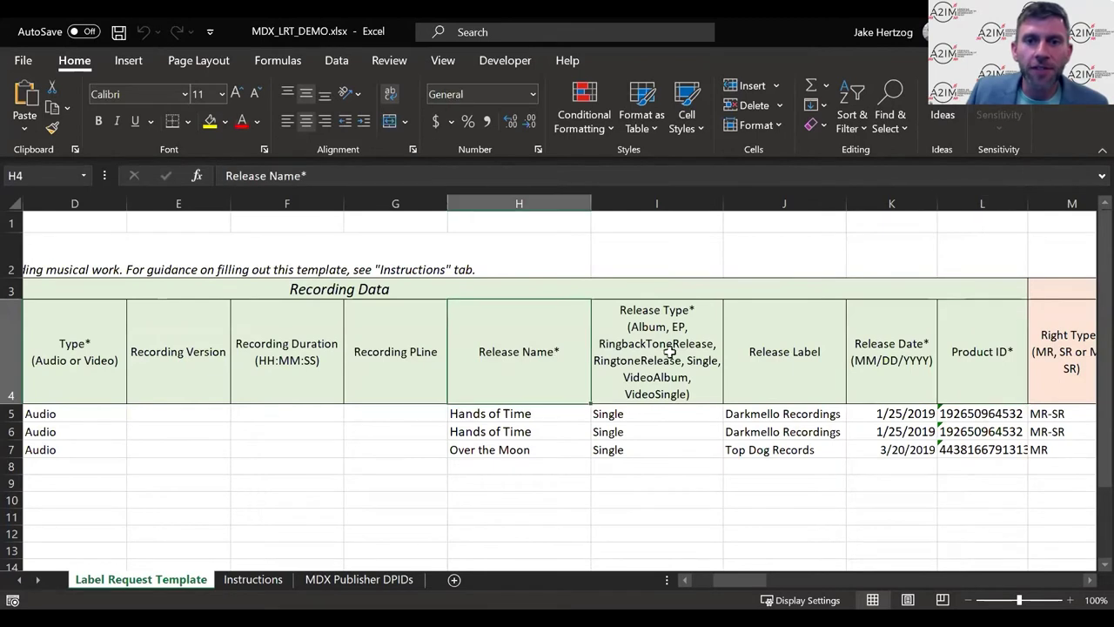
left_click(648, 359)
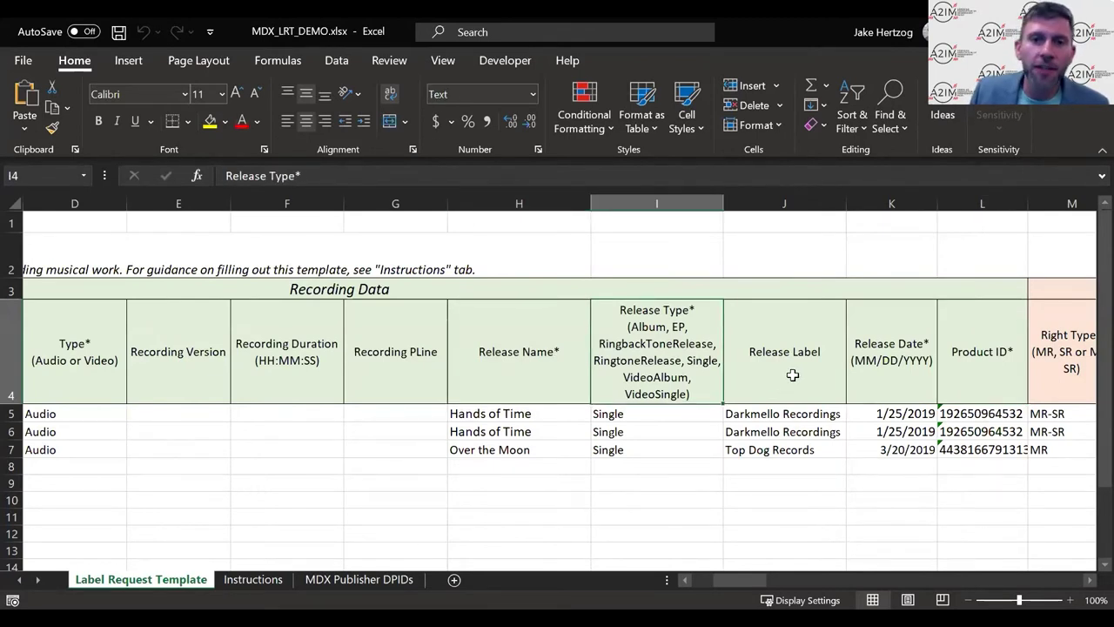
key("Right")
key("Right")
key("Right")
key("Right")
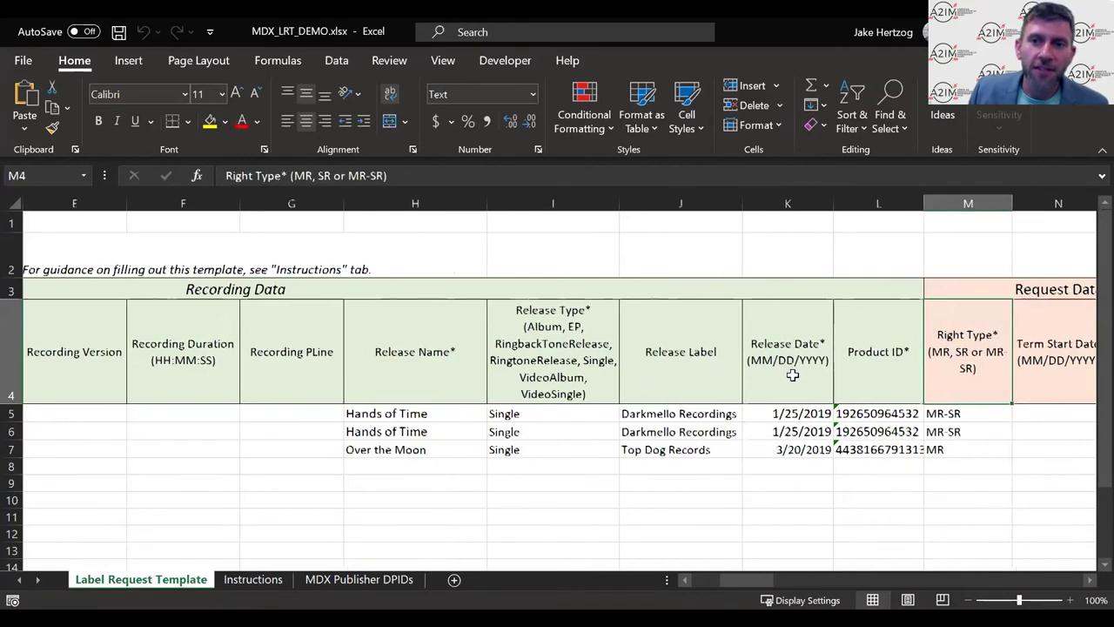
Examine the Request Data section, checking the Right Type header and the right type entered for the sample recordings.
key("Right")
key("Right")
key("Right")
key("Right")
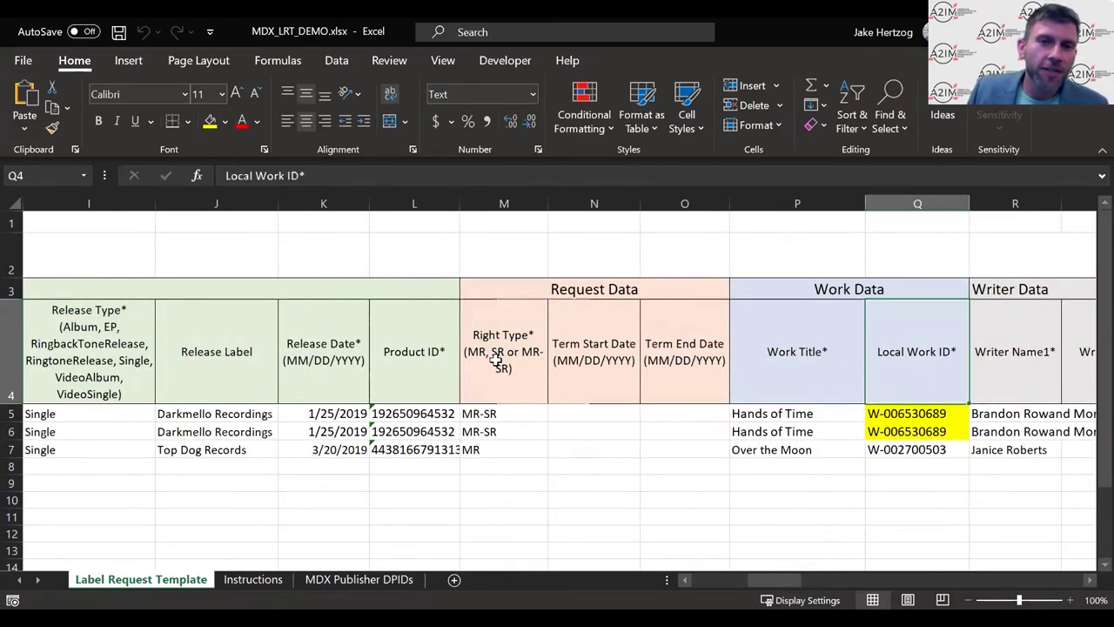
left_click(496, 359)
left_click(491, 456)
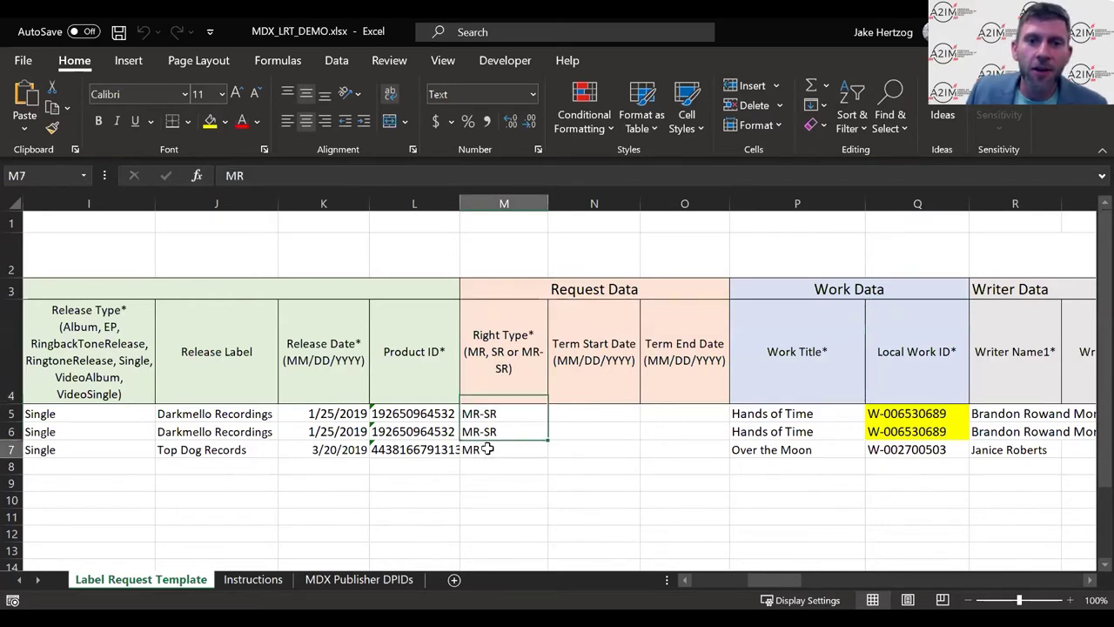
left_click(501, 362)
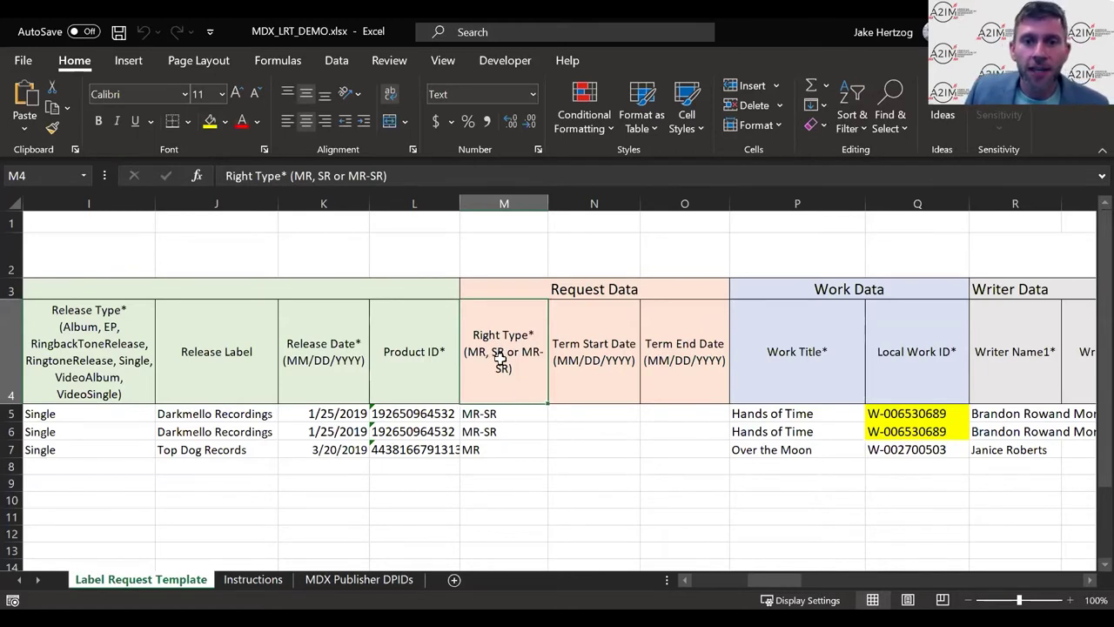
left_click(490, 415)
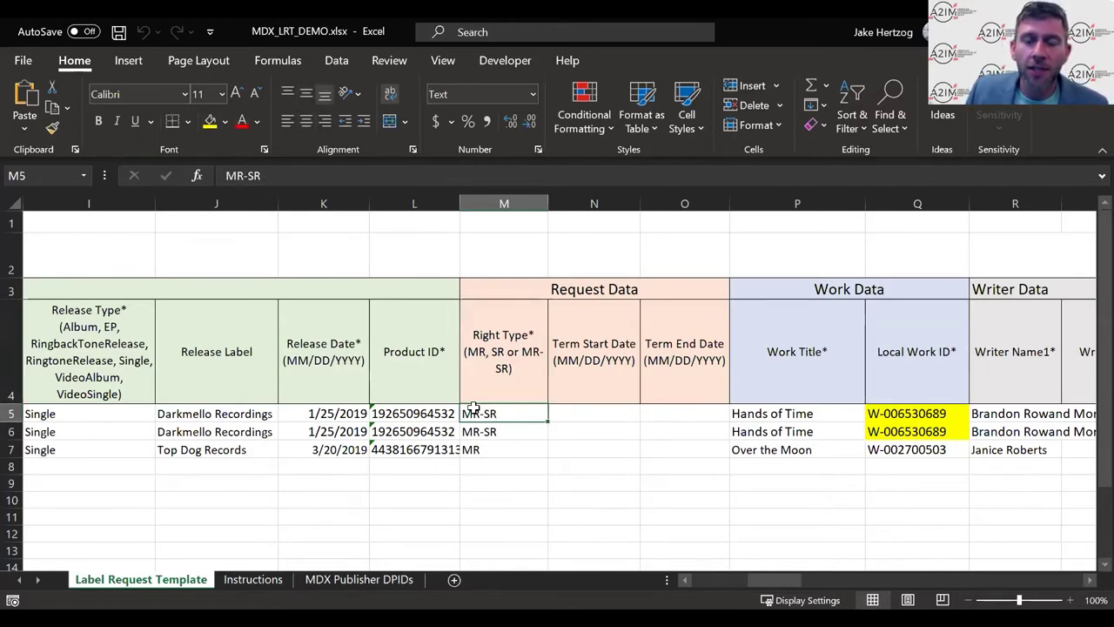
Review the Work Data section for the sample rows, checking the Work Title and Local Work ID columns.
left_click(757, 350)
left_click_drag(768, 282, 1007, 460)
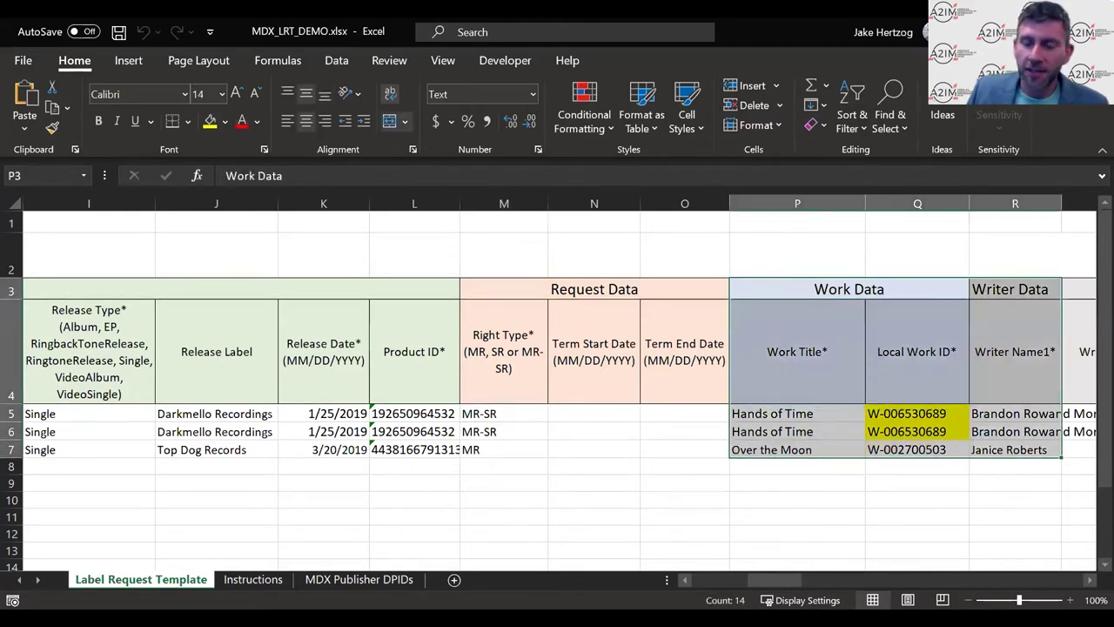
key("Right")
key("Right")
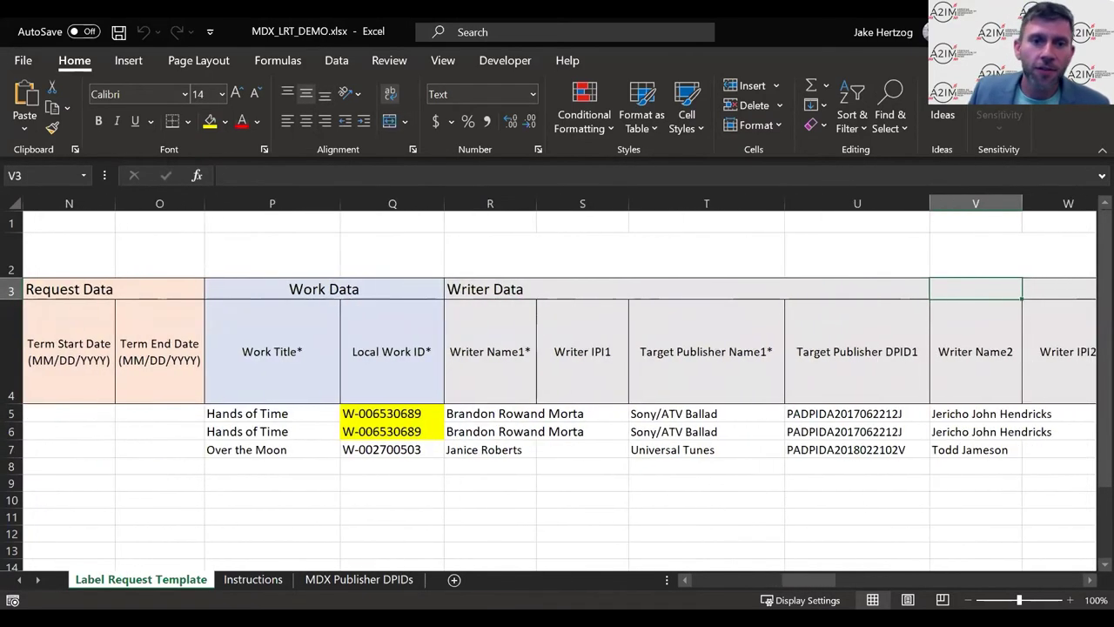
left_click(278, 411)
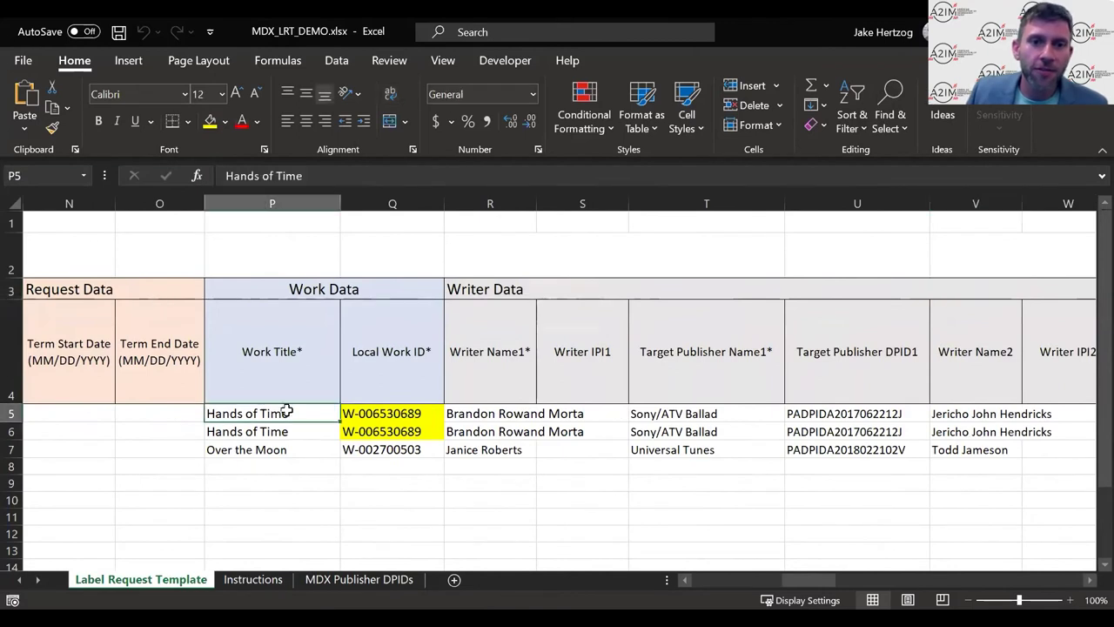
left_click(386, 381)
Examine the Writer Data section, comparing the first writer's name with the target publisher name in the sample rows.
left_click(503, 412)
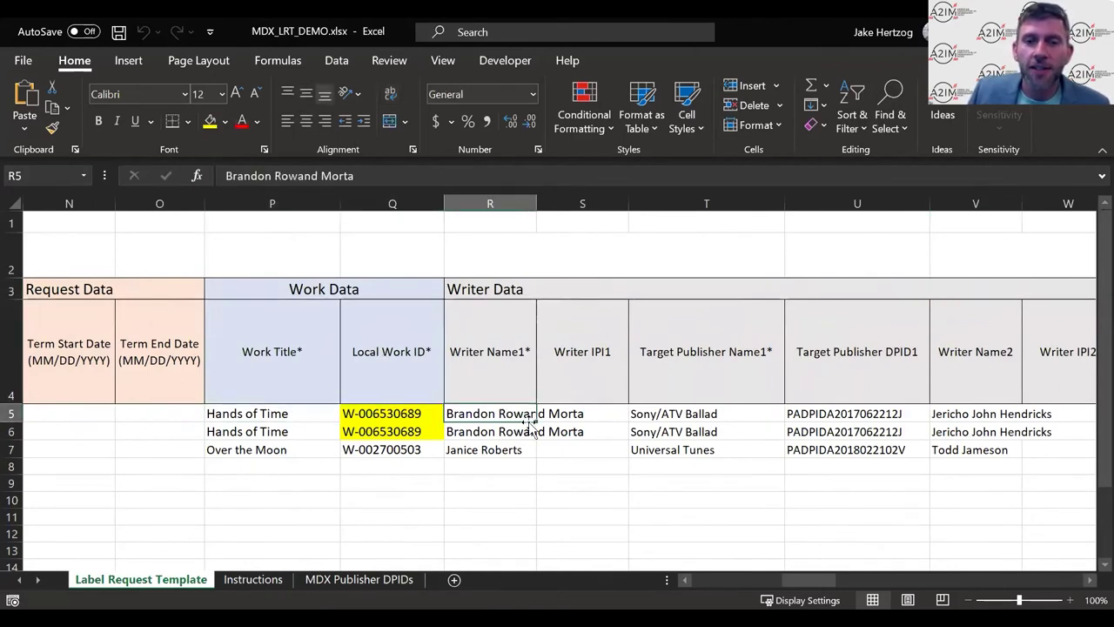
left_click(676, 410)
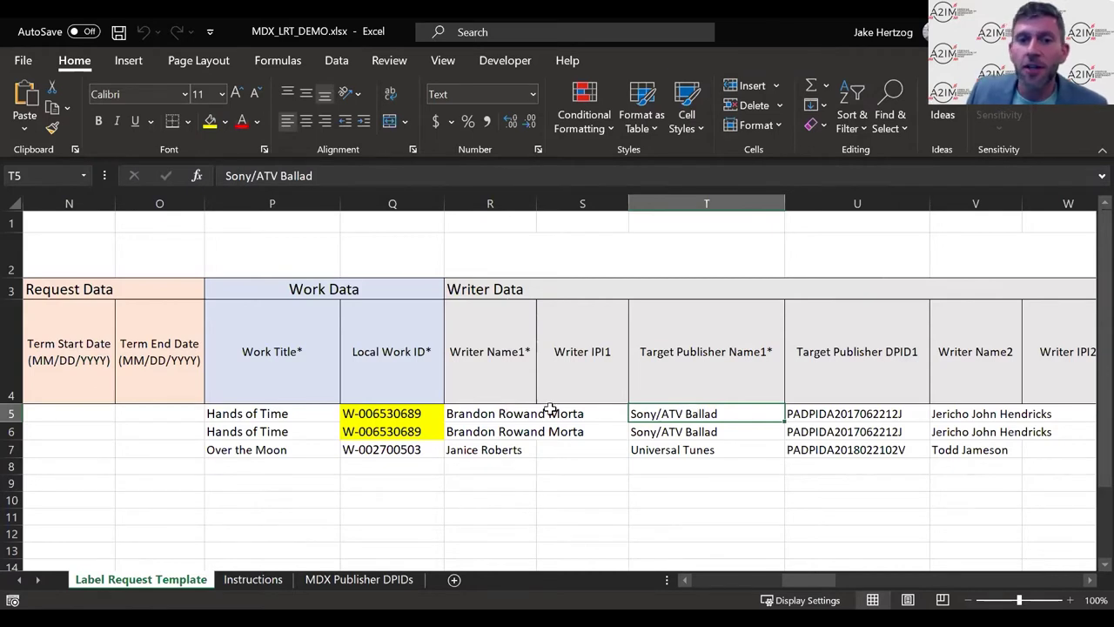
left_click(514, 413)
left_click_drag(518, 426, 520, 446)
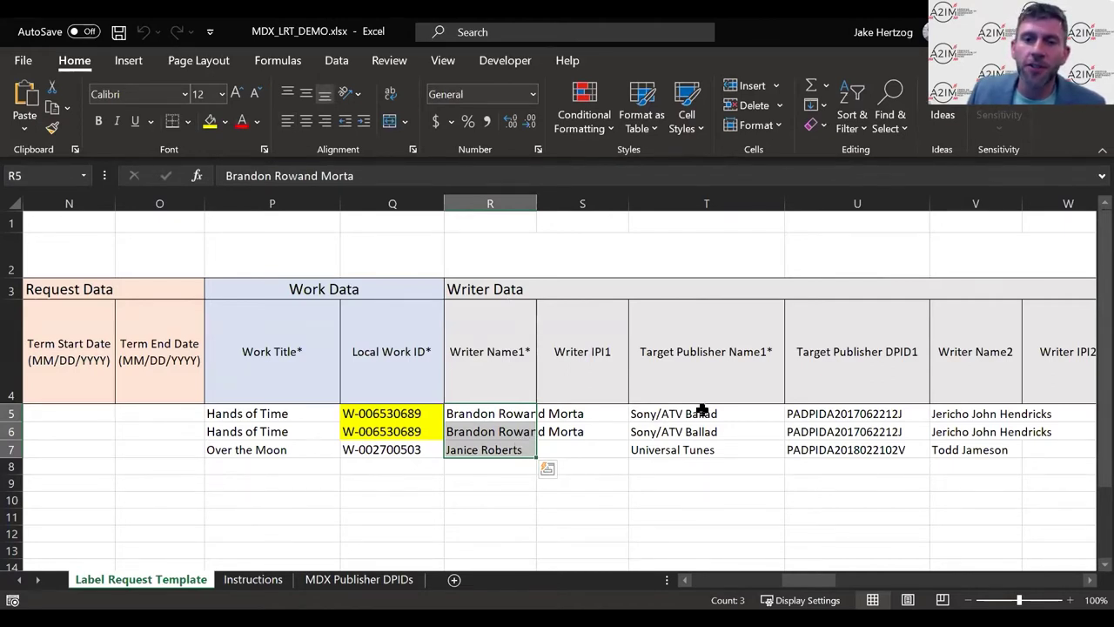
left_click_drag(705, 409, 701, 449)
left_click(493, 408)
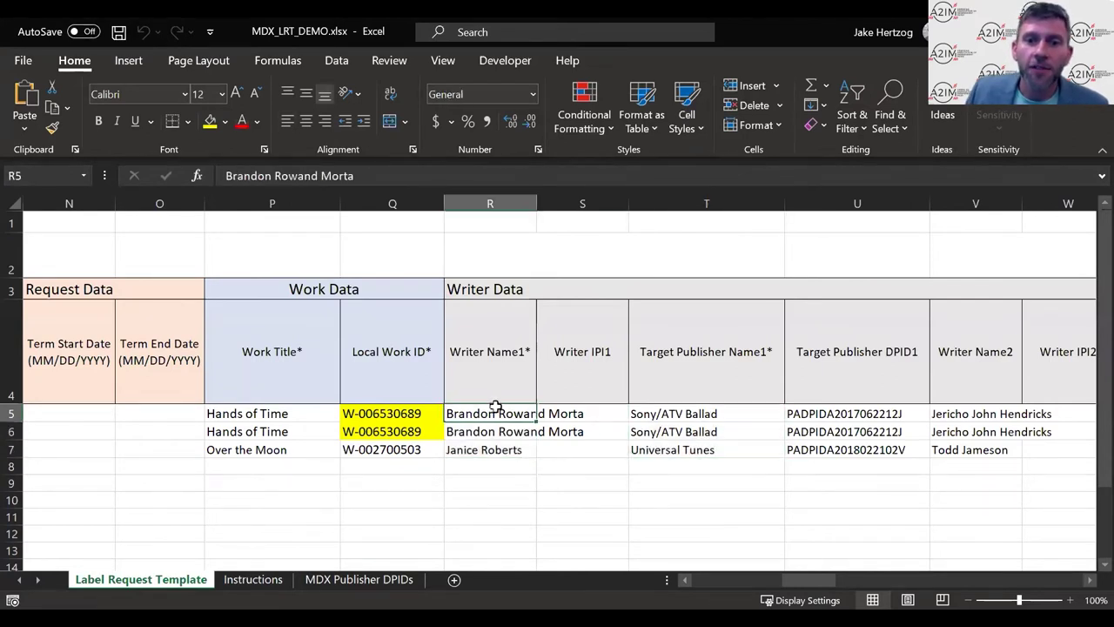
left_click(694, 352)
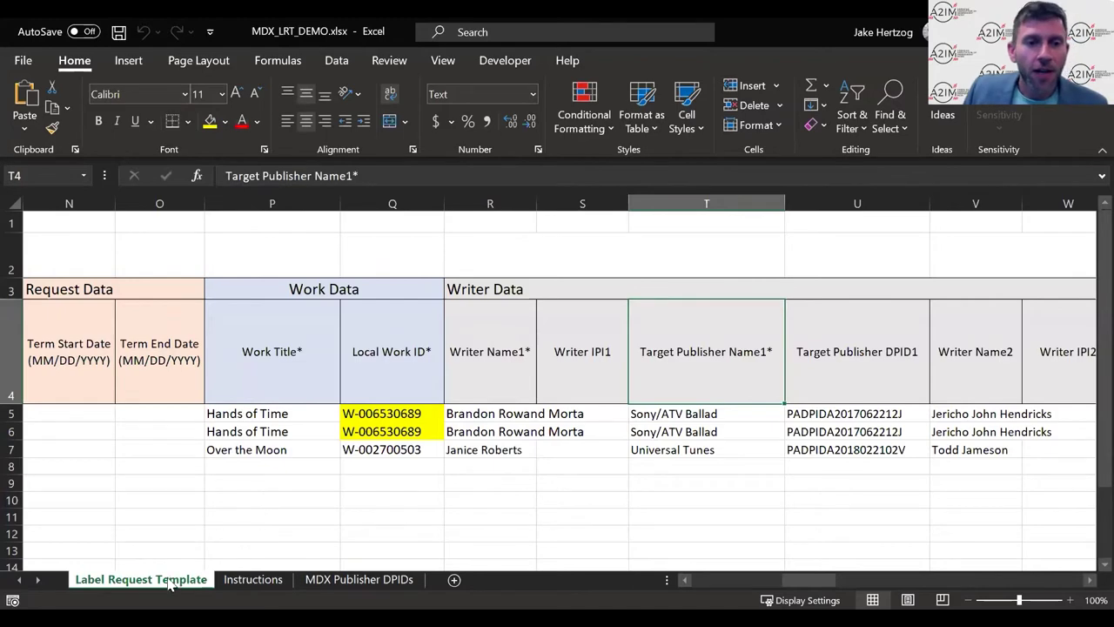
Check the Recording Artist through Type field descriptions on the Instructions sheet and return to the Label Request Template sheet.
left_click(253, 580)
left_click_drag(96, 280, 104, 336)
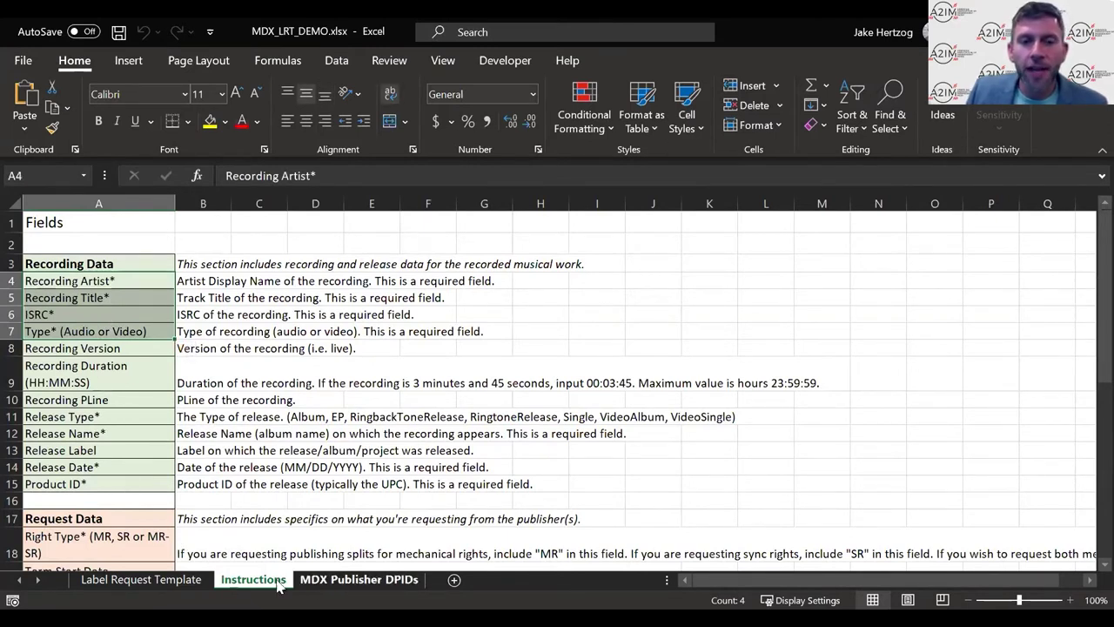
left_click(177, 584)
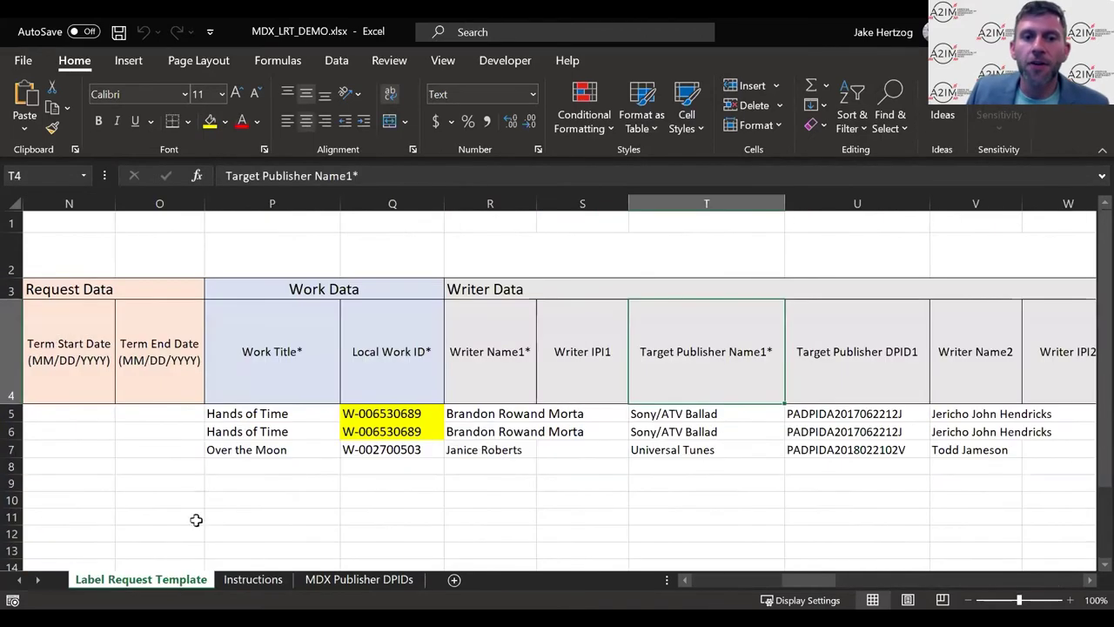
Return along row 5 to the start of the Recording Data section and review the Recording Artist column for the sample rows.
left_click(171, 415)
key("Left")
key("Left")
key("Left")
key("Left")
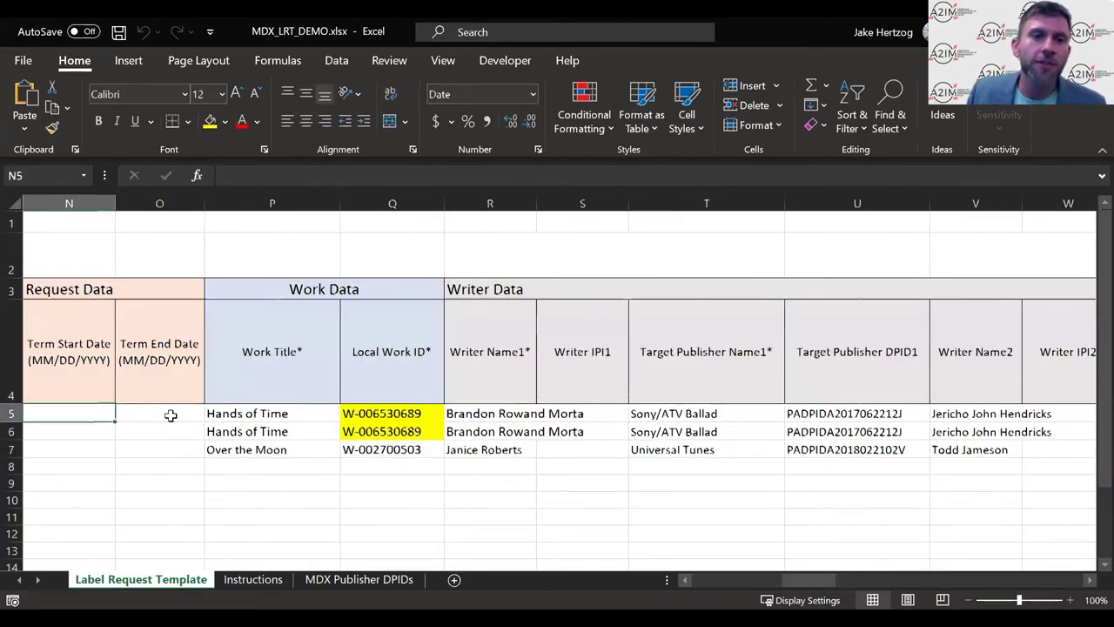
key("Left")
key("Left")
key("Left")
key("Left")
key("Left")
key("Left")
key("Left")
key("Left")
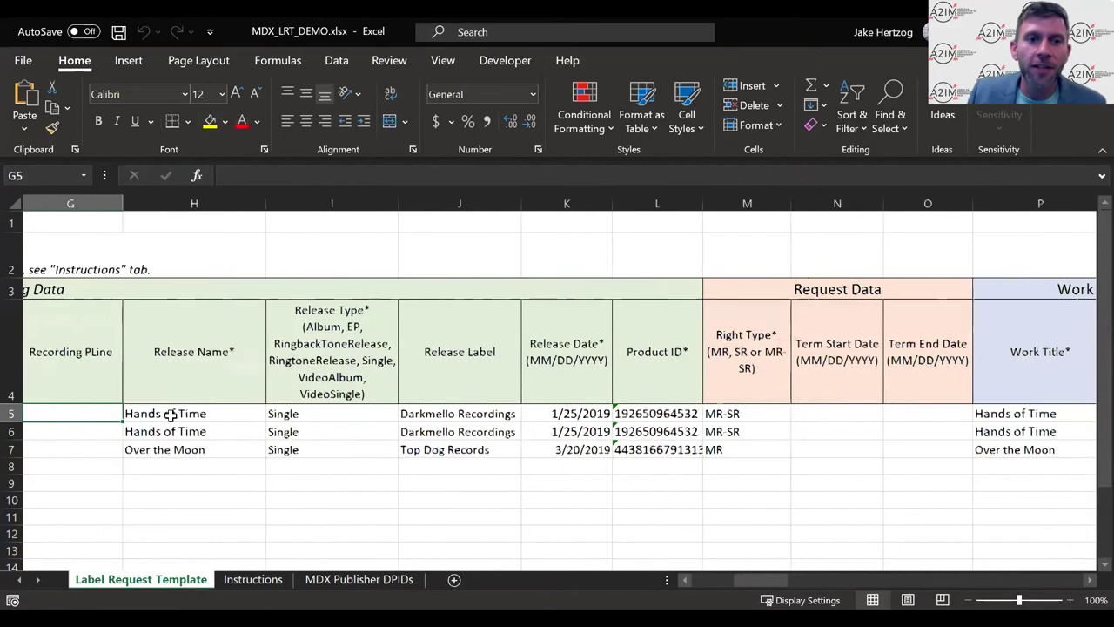
key("Left")
key("Left")
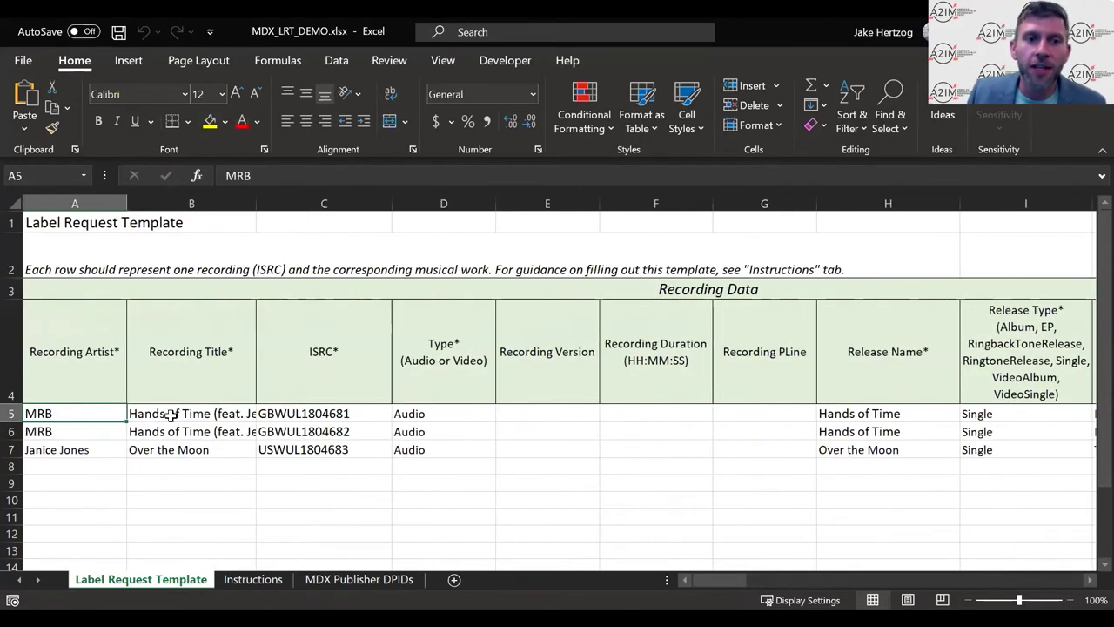
left_click_drag(90, 352, 93, 451)
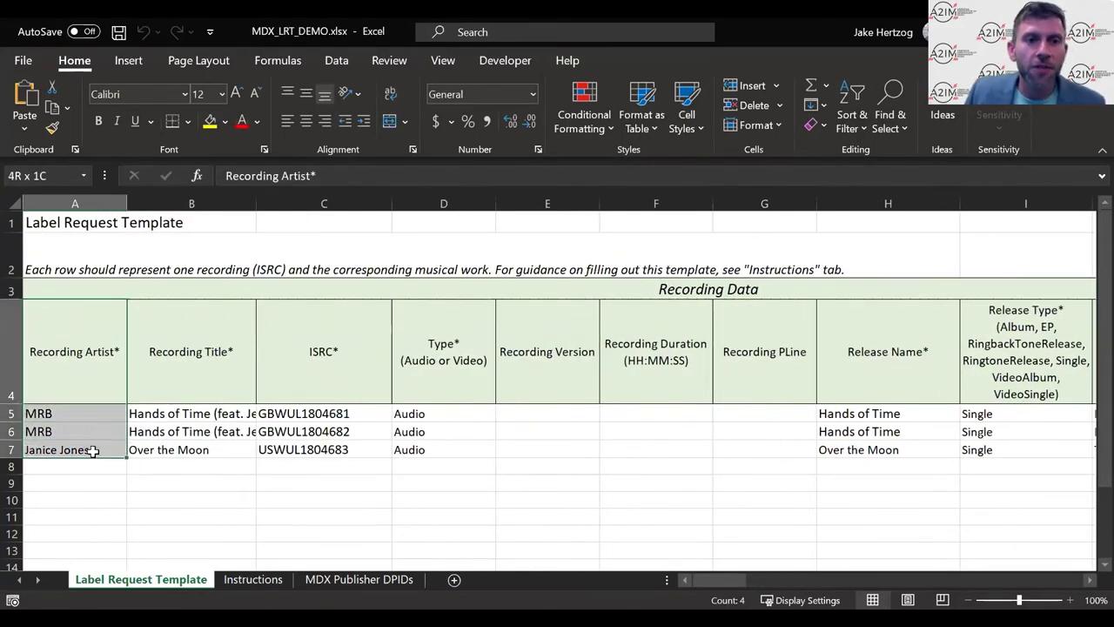
left_click(172, 413)
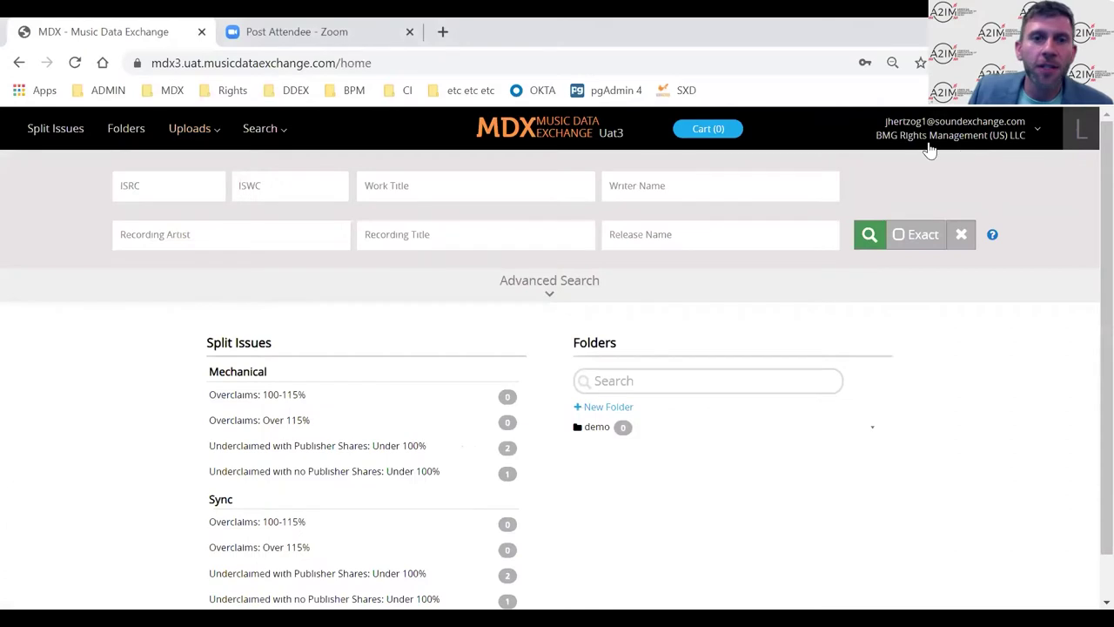
Switch to the MDX portal in the browser and review the My Submitted Requests list and its additional filters.
left_click(272, 133)
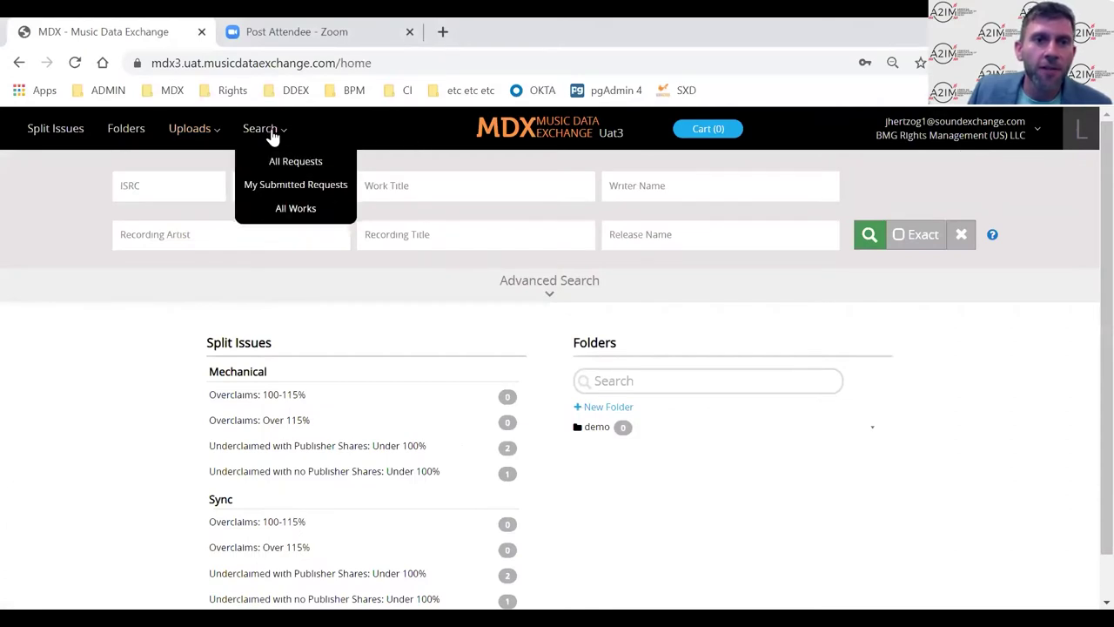
left_click(294, 186)
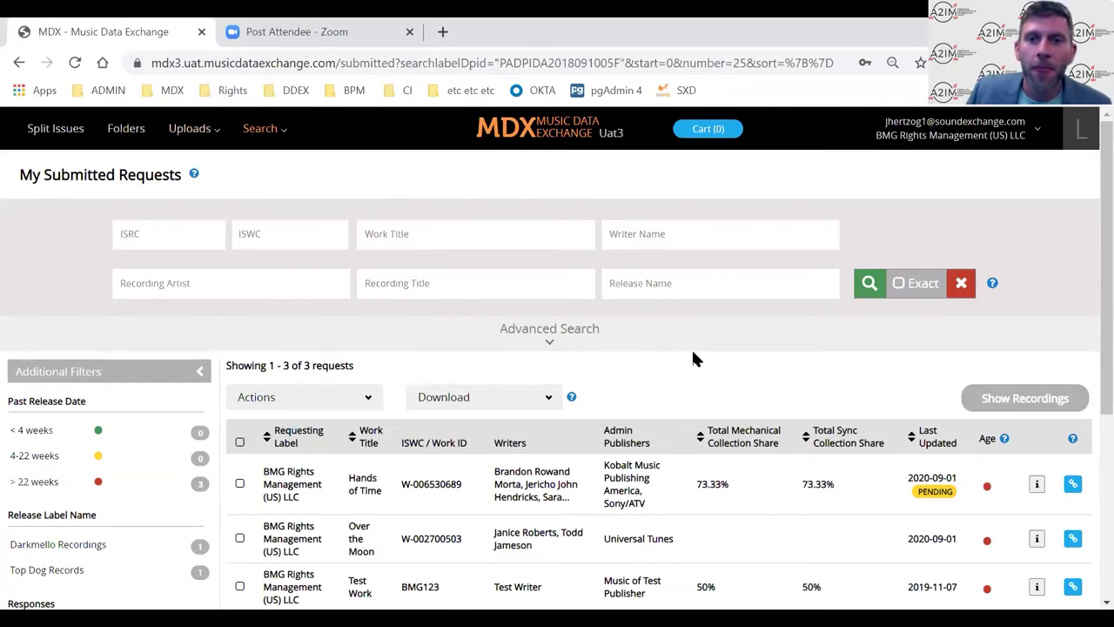
scroll(692, 352, "down", 2)
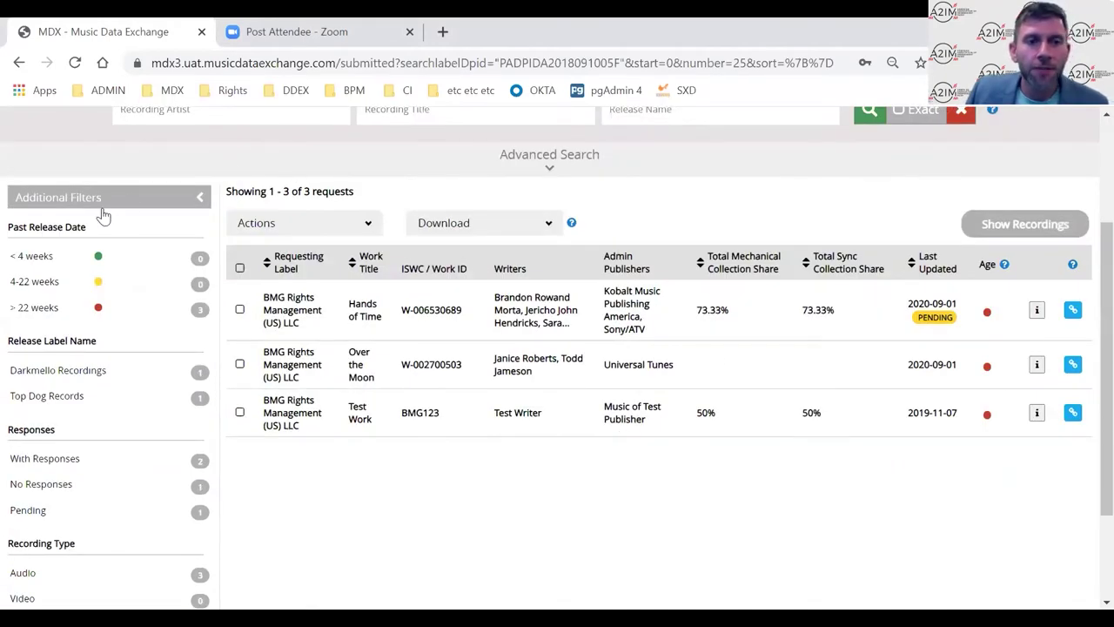
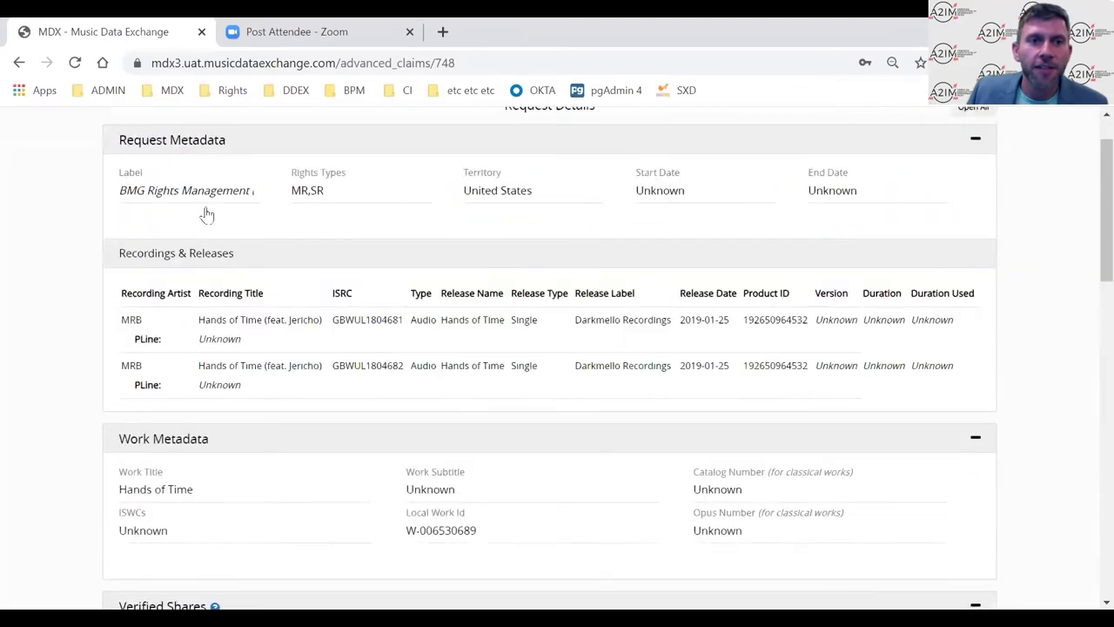
Review the Rights Types, Recordings & Releases and Work Metadata in the request details for Hands of Time.
left_click_drag(296, 255, 321, 254)
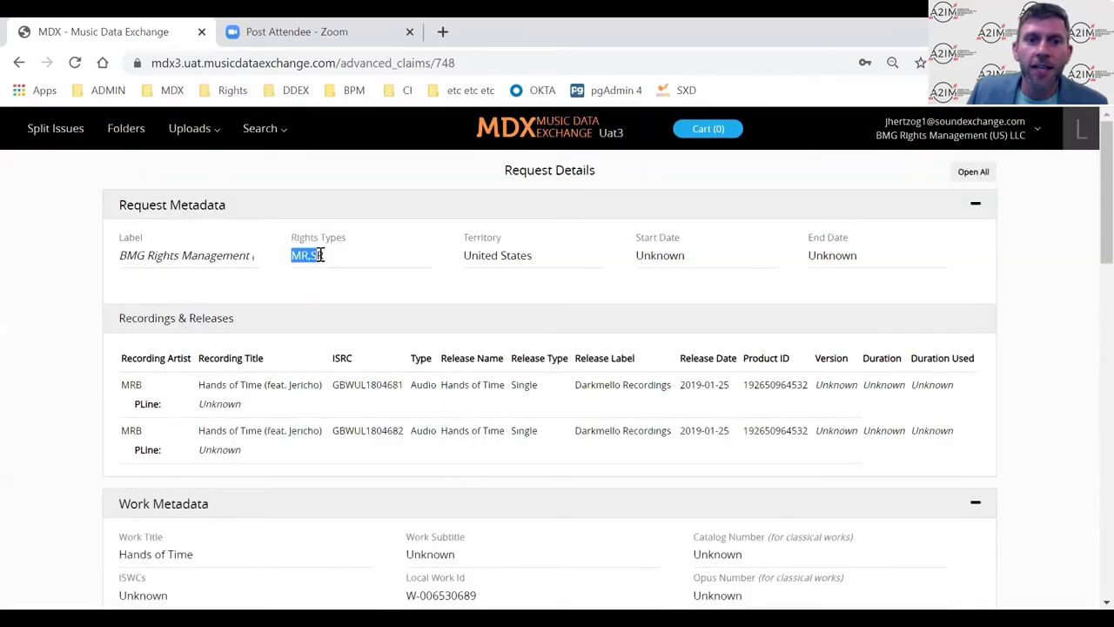
scroll(390, 283, "down", 2)
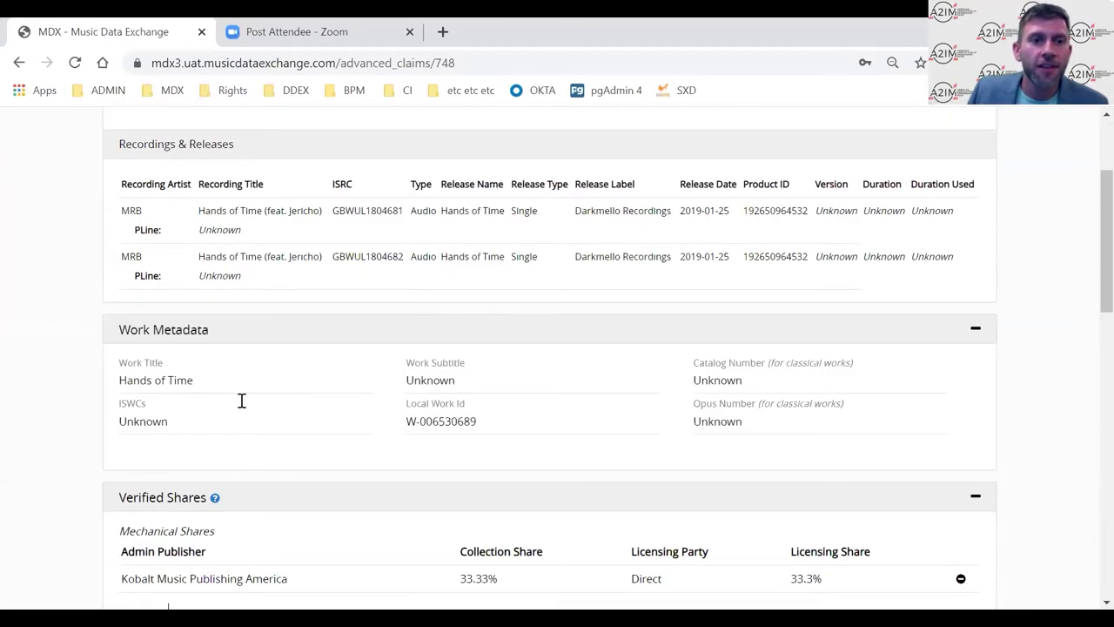
scroll(262, 379, "down", 2)
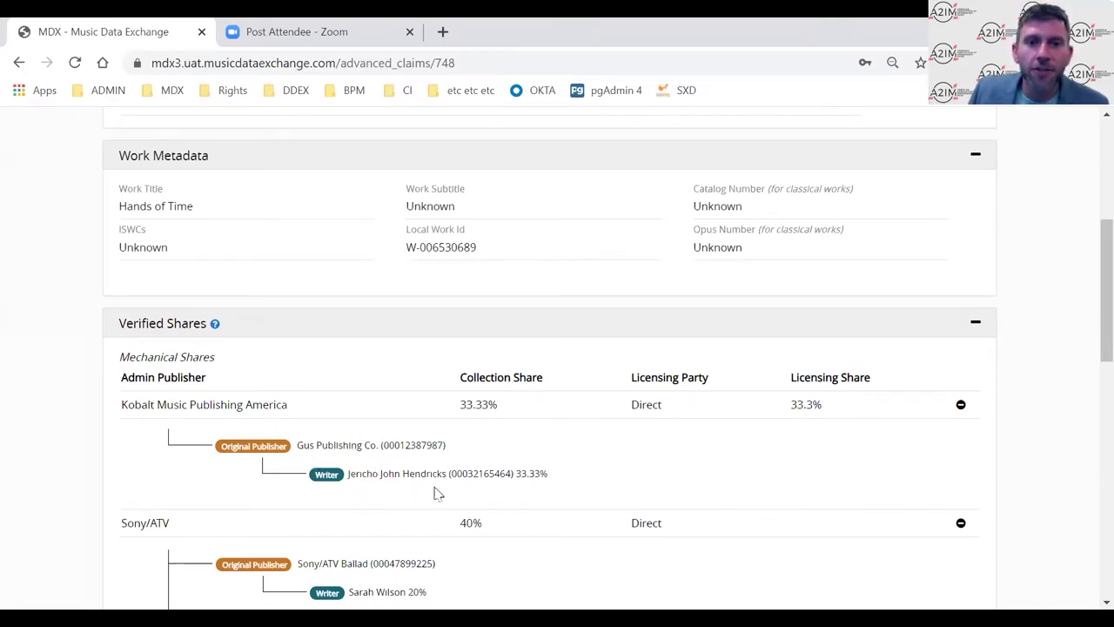
Examine the Mechanical Shares under Verified Shares, checking the publishers, writers and collection shares for Kobalt Music Publishing America and Sony/ATV.
left_click_drag(514, 473, 382, 444)
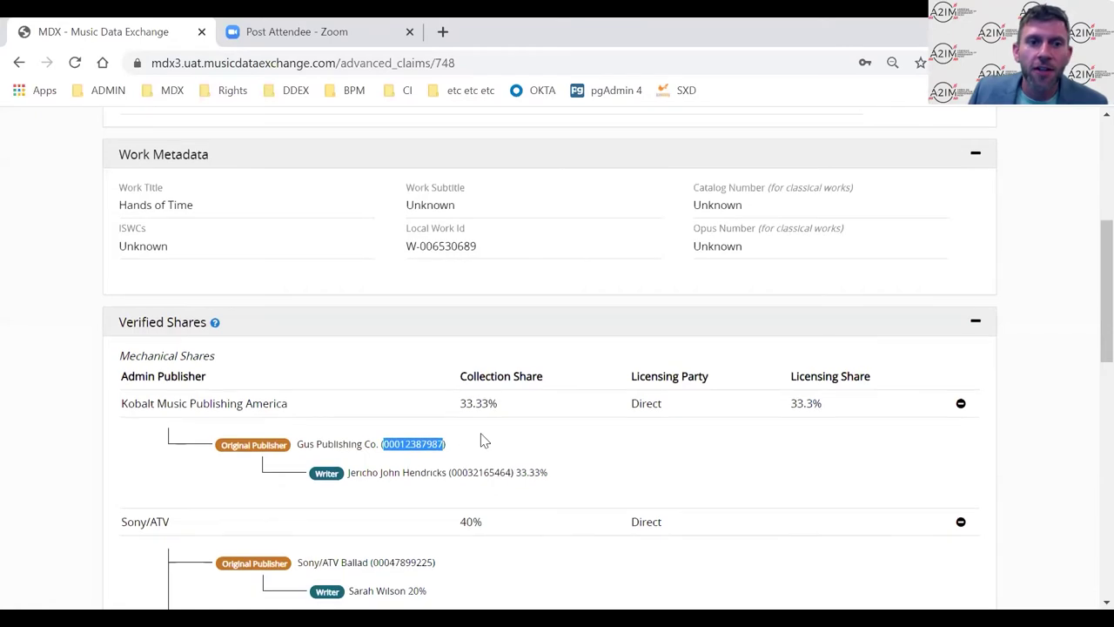
scroll(483, 441, "down", 2)
scroll(479, 441, "up", 1)
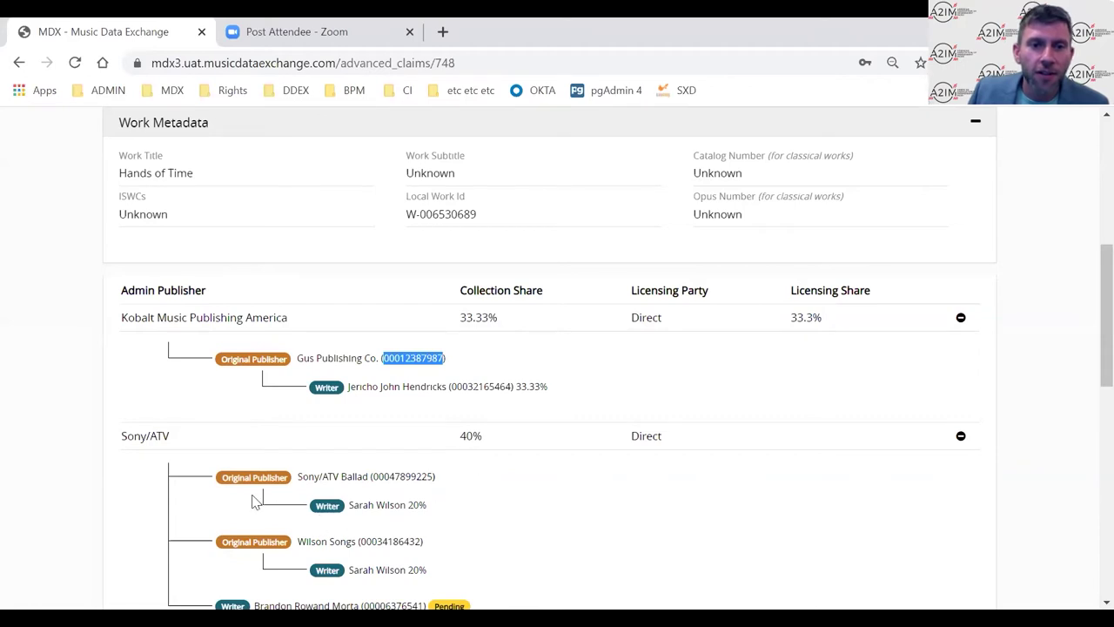
scroll(416, 489, "down", 1)
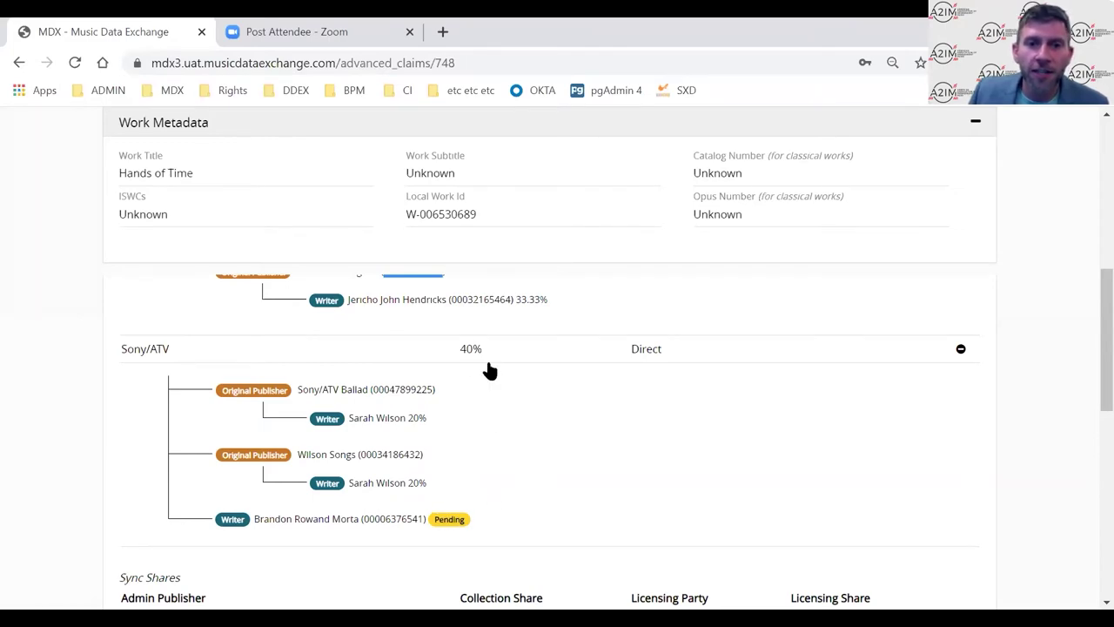
scroll(551, 452, "down", 2)
scroll(552, 454, "up", 3)
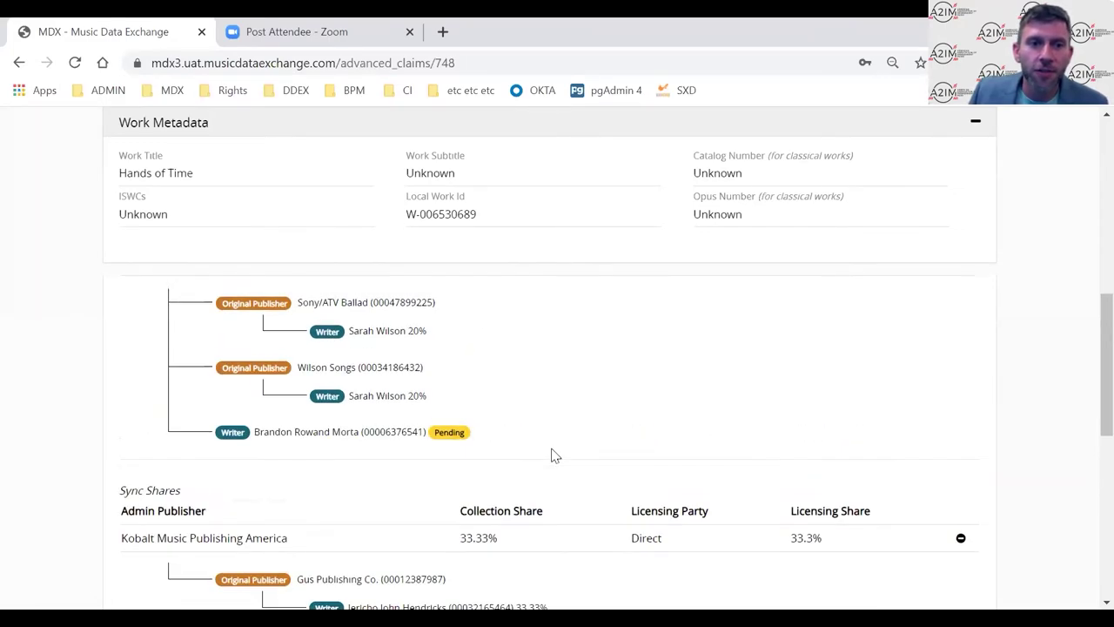
left_click_drag(382, 357, 446, 358)
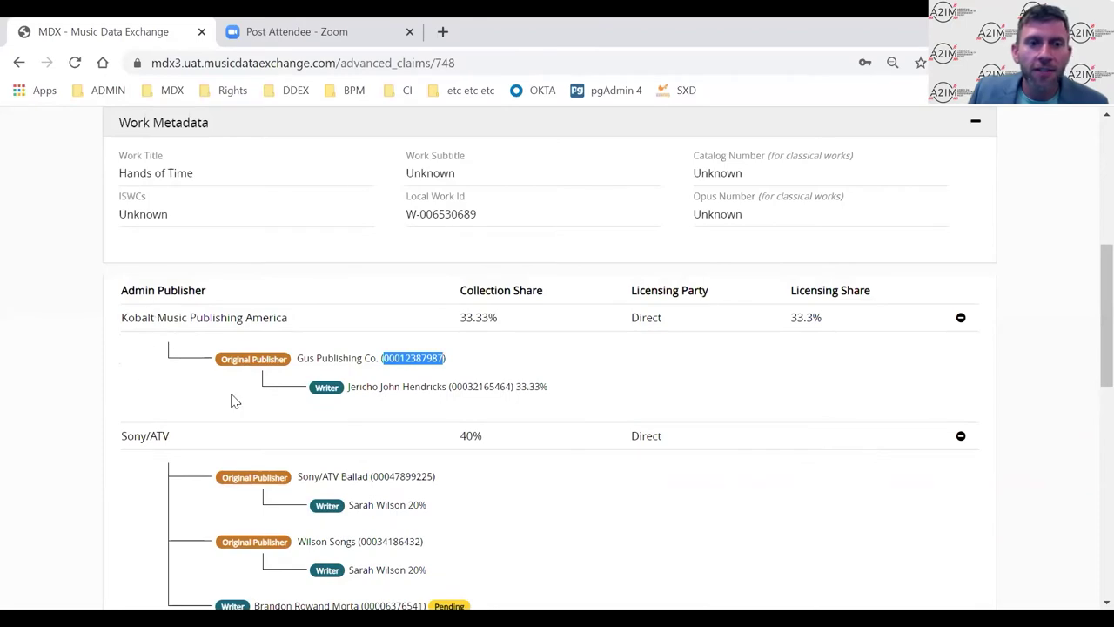
scroll(231, 399, "up", 1)
Review the Sync Shares of the Hands of Time request and return to its Request Metadata.
scroll(219, 419, "down", 3)
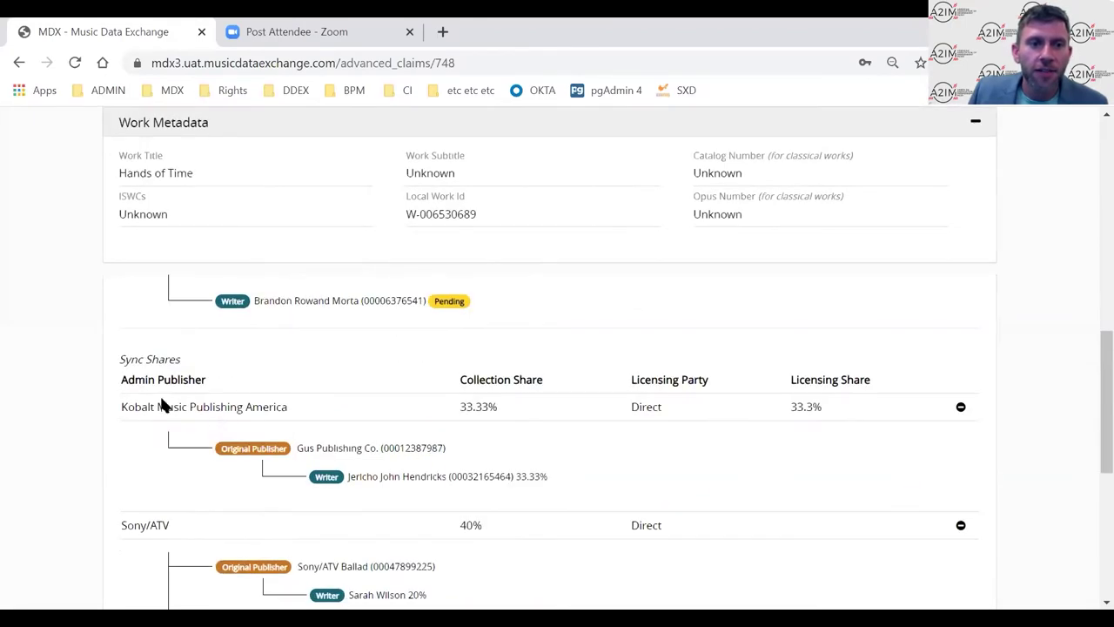
scroll(589, 407, "down", 1)
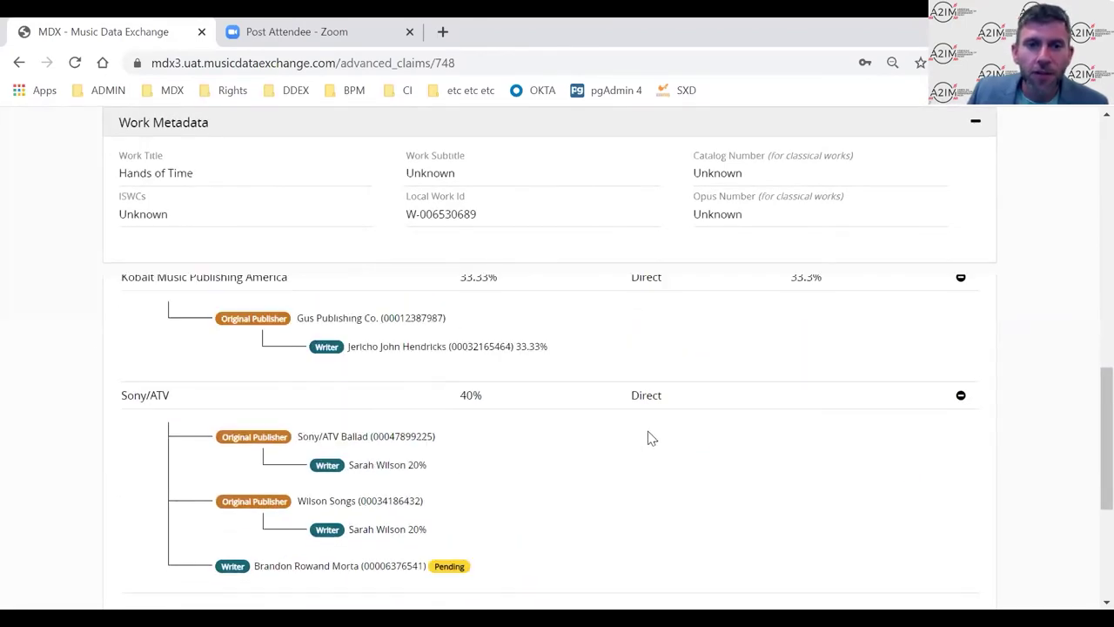
scroll(589, 442, "down", 4)
scroll(590, 445, "up", 2)
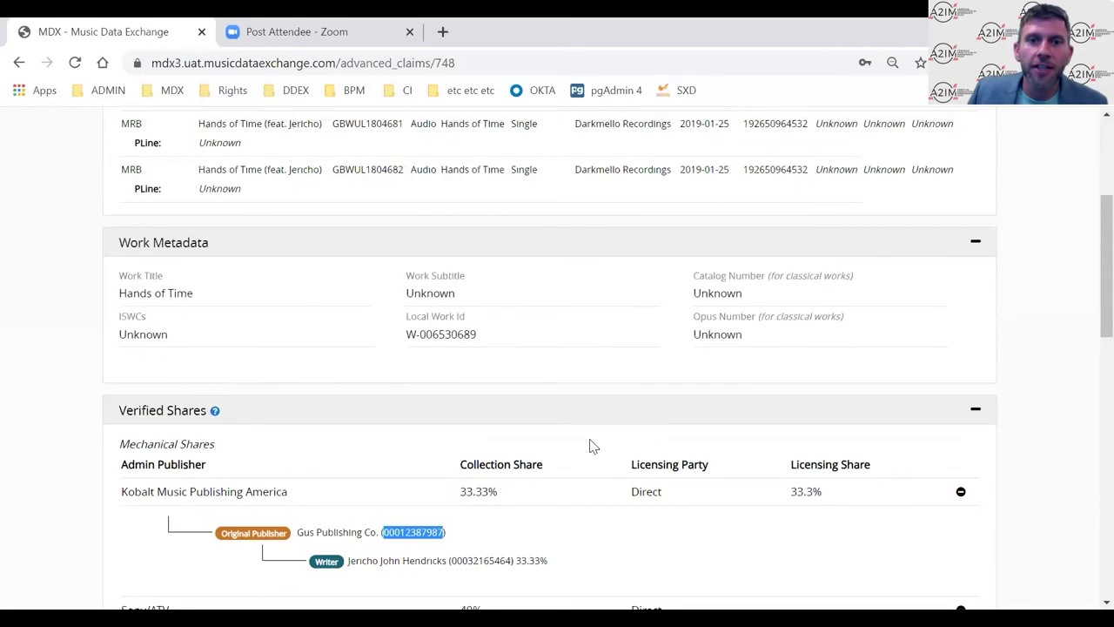
scroll(588, 448, "up", 3)
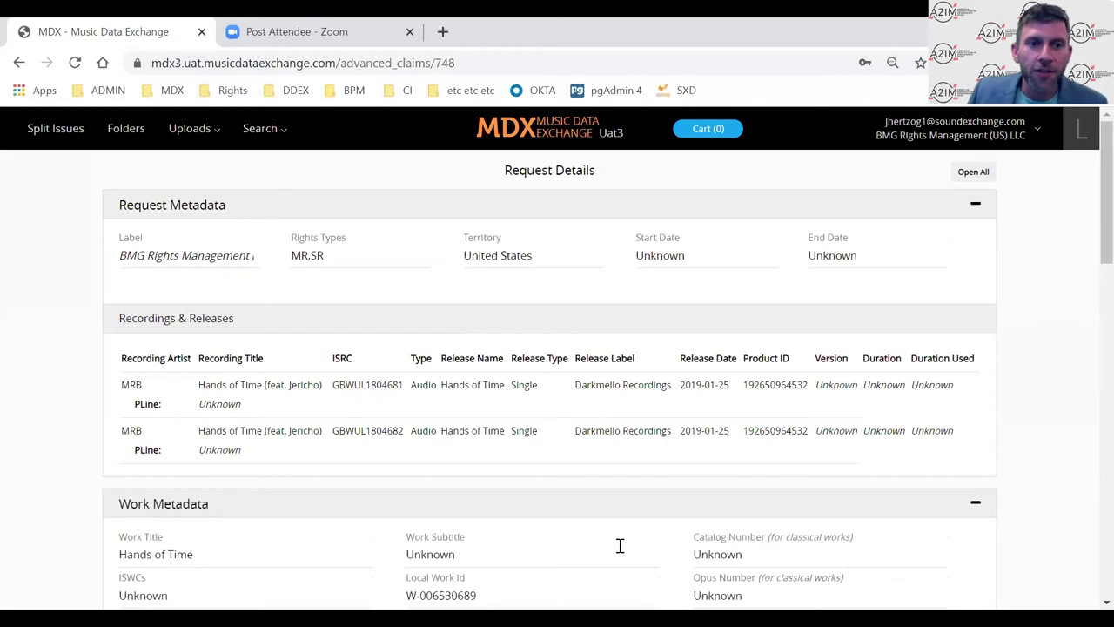
Recheck the verified shares, expand the request's Audit History and check the company of the UI submission.
scroll(621, 545, "down", 8)
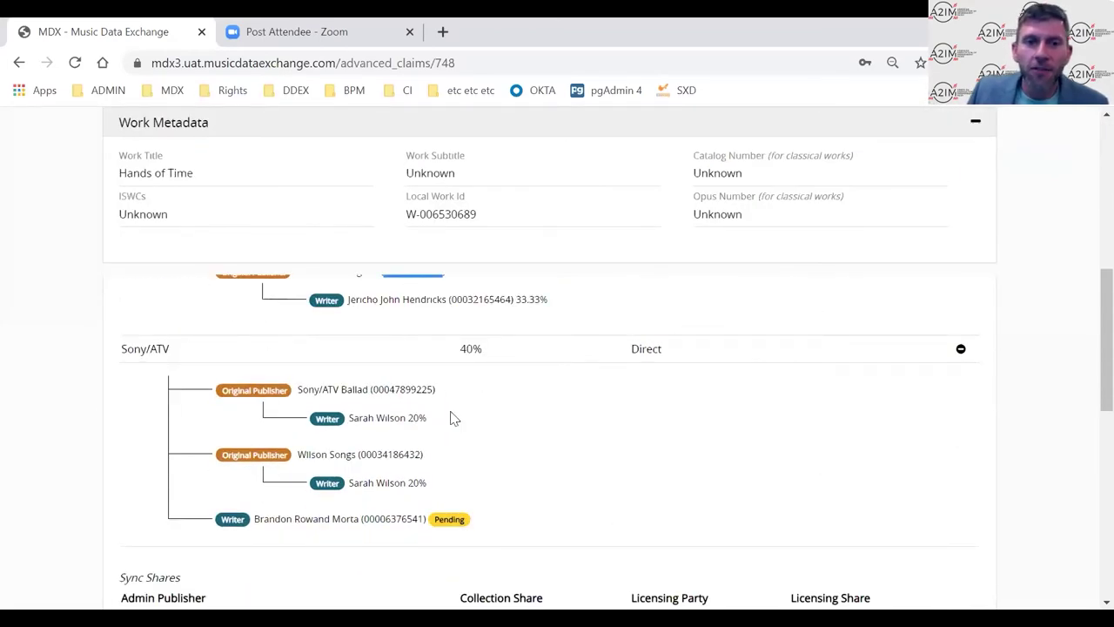
scroll(470, 422, "up", 1)
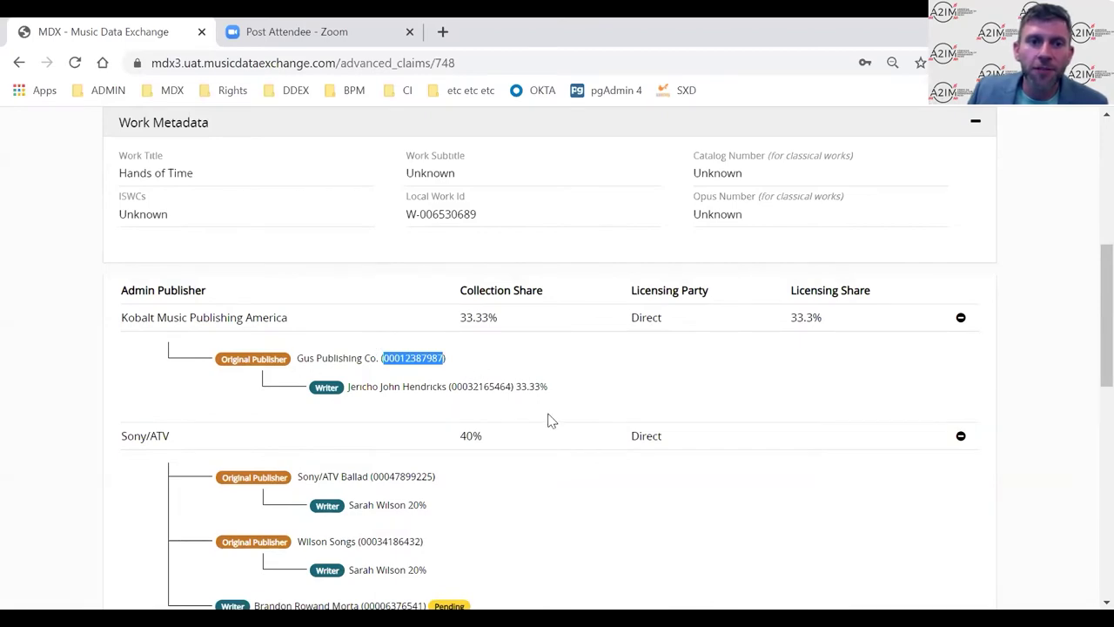
scroll(551, 422, "down", 4)
scroll(551, 421, "down", 5)
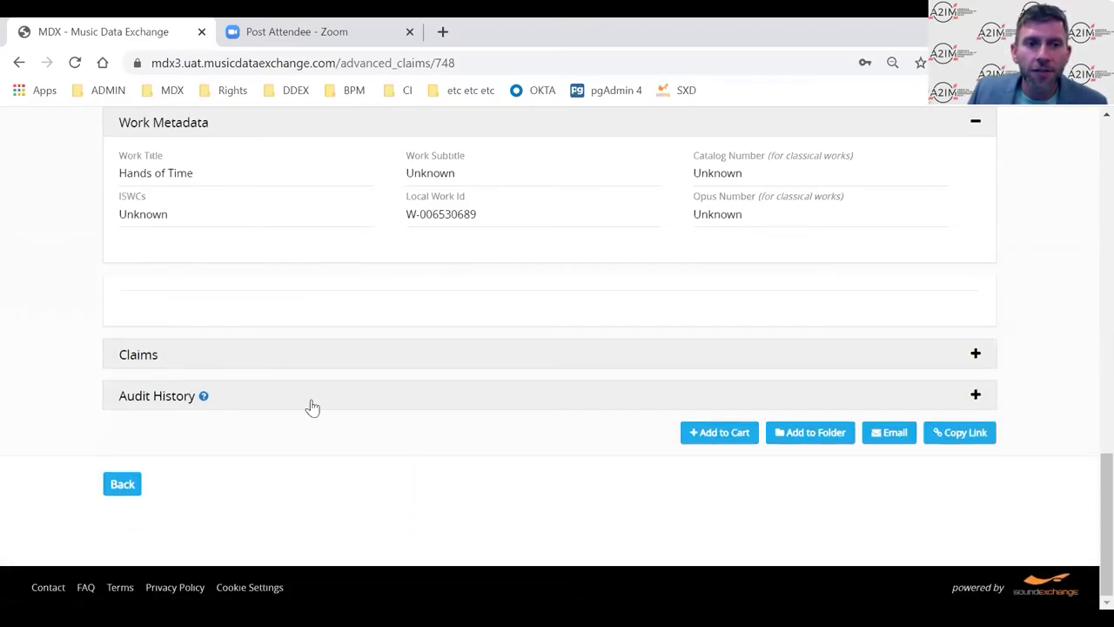
left_click(311, 407)
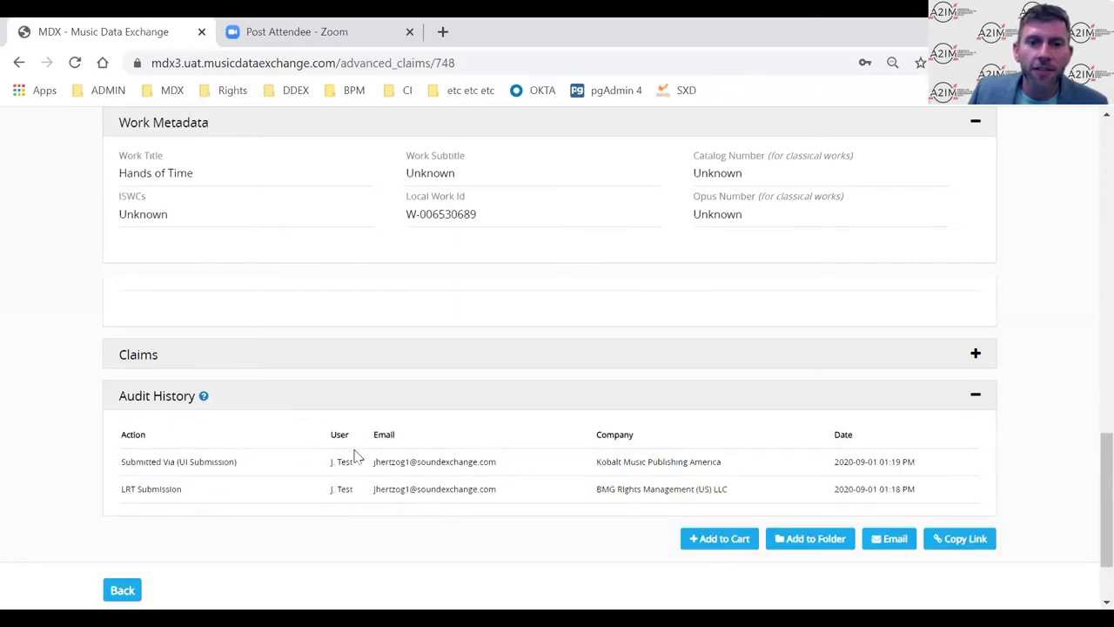
left_click_drag(724, 470, 537, 470)
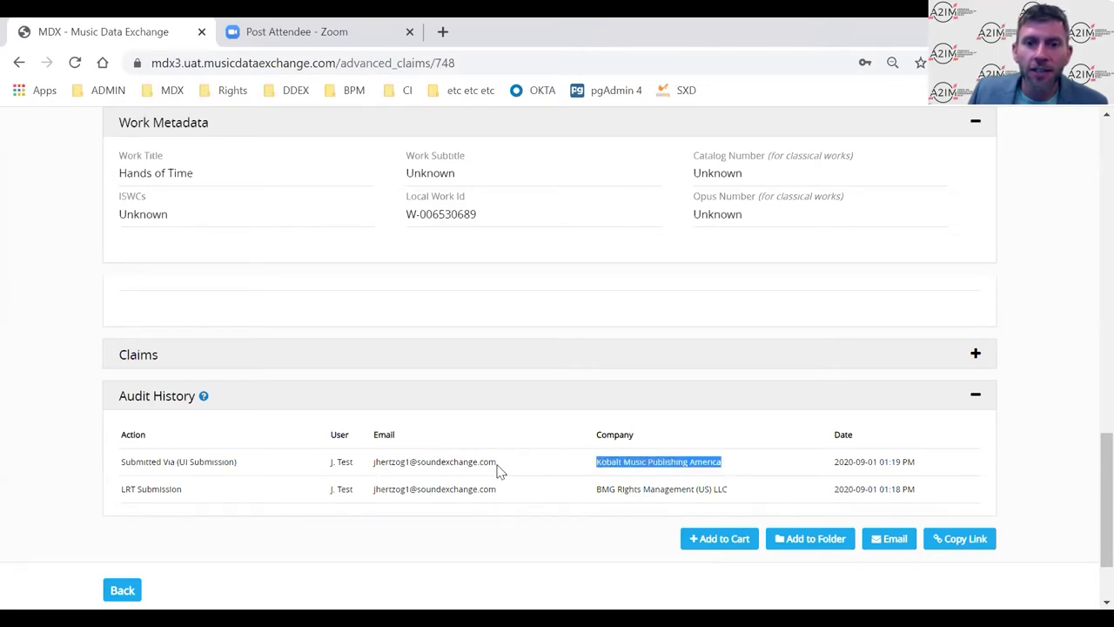
Copy the link to the Hands of Time request, check the submitter's e-mail in Audit History and dismiss the link pop-up.
left_click(953, 539)
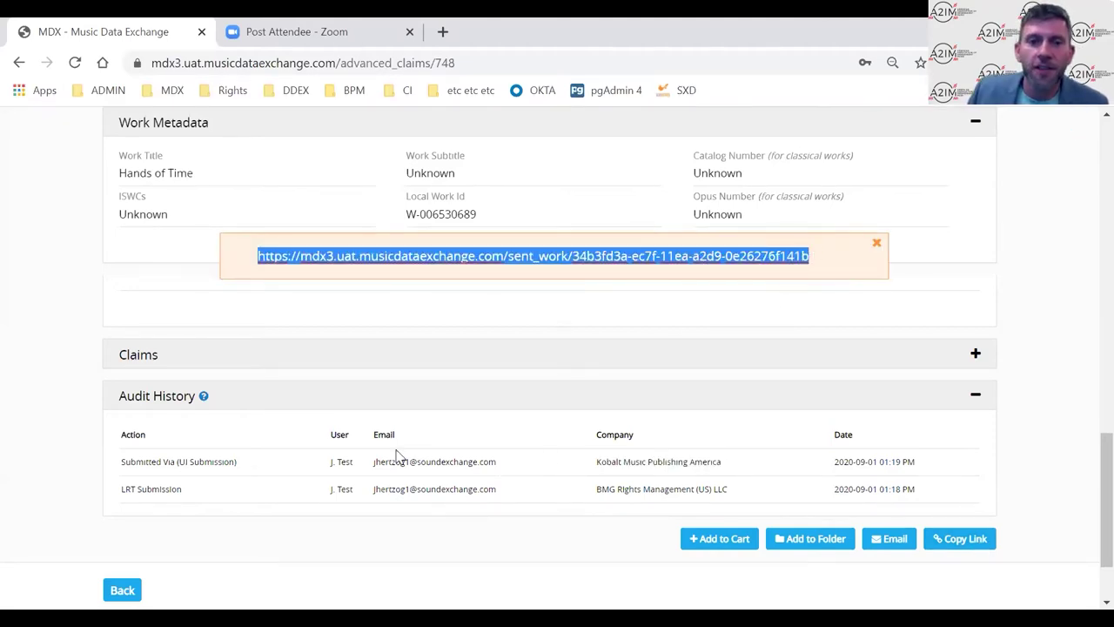
left_click_drag(493, 462, 374, 464)
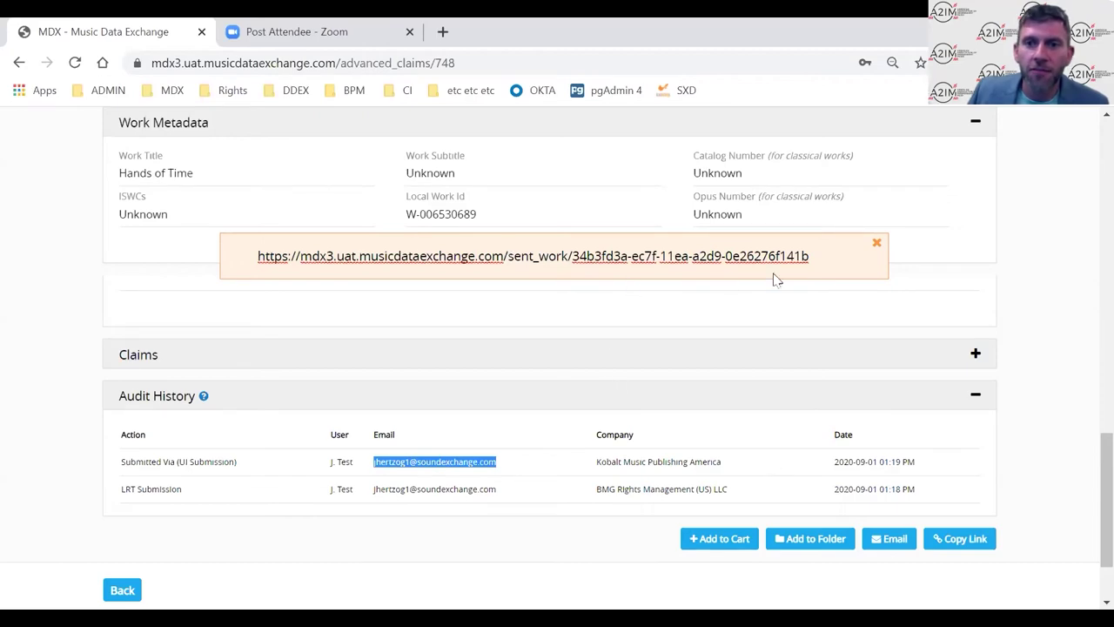
left_click(875, 246)
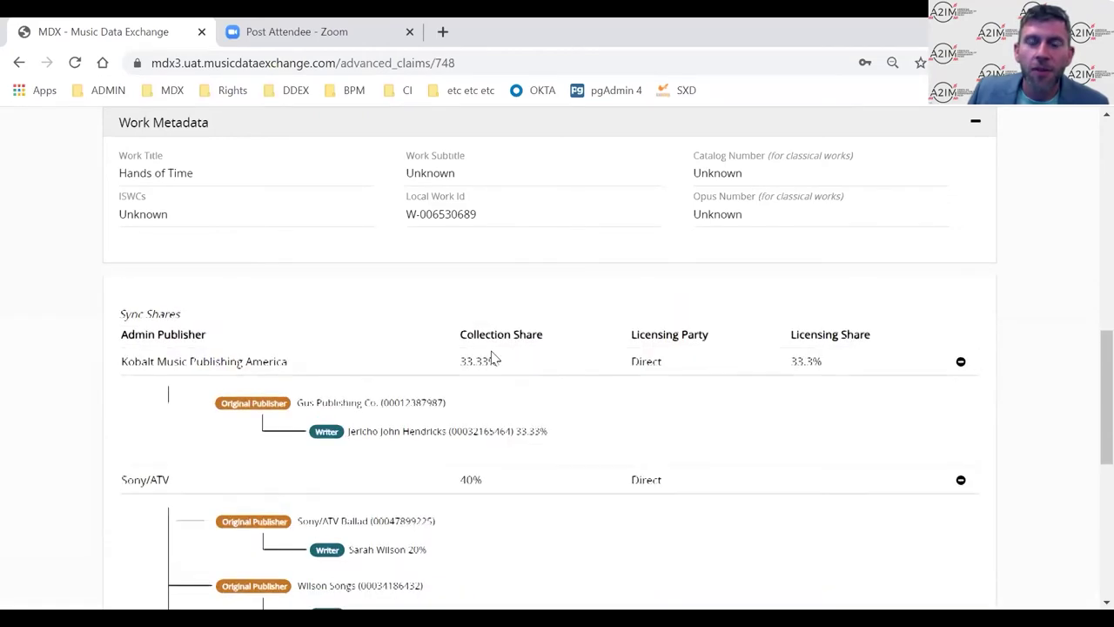
Open Split Issues and list the mechanical requests in the category Underclaimed with no Publisher Shares: Under 100%.
scroll(583, 345, "up", 5)
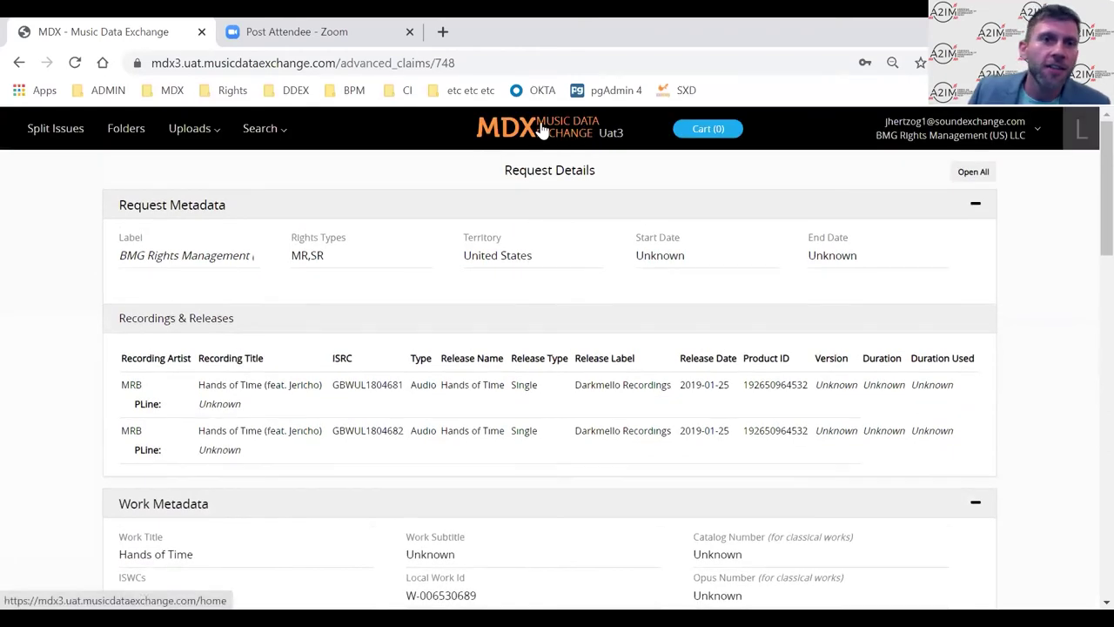
left_click(63, 137)
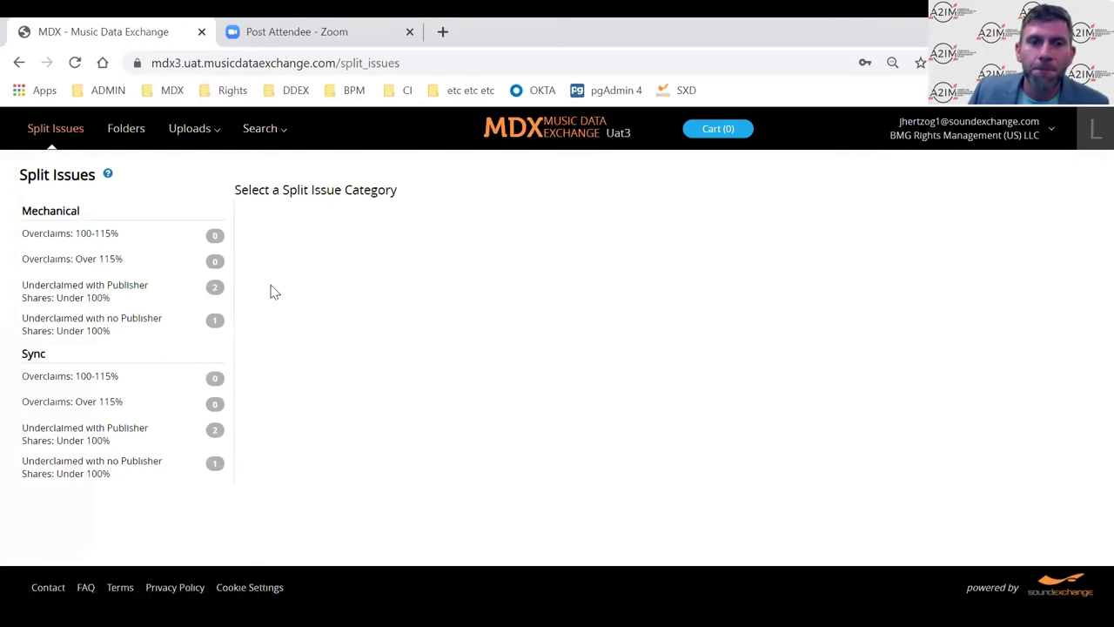
left_click(94, 323)
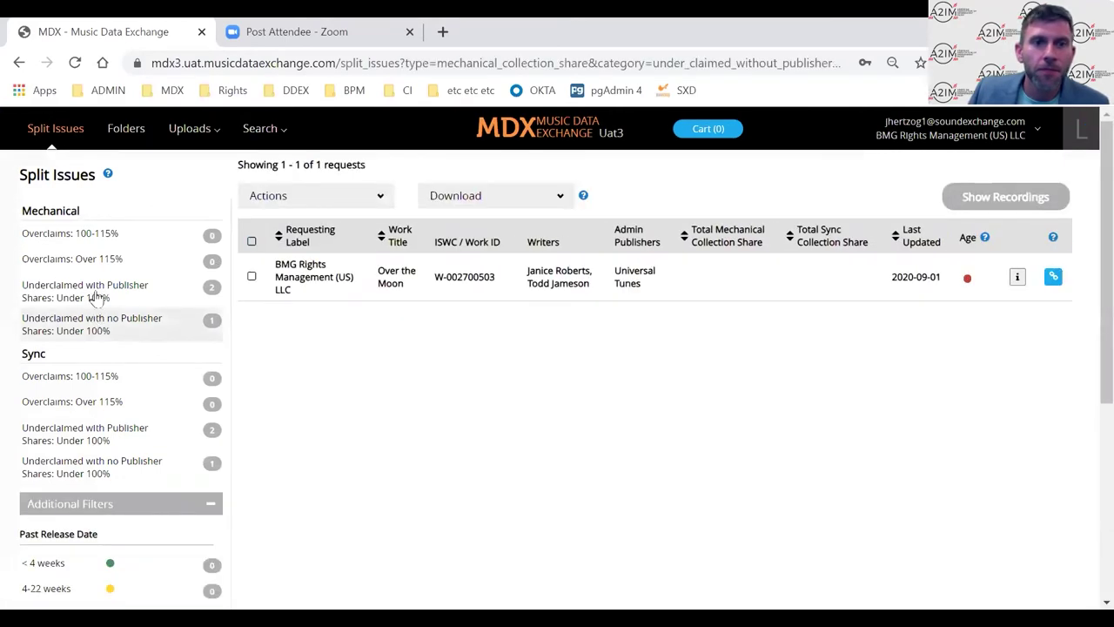
Show the recordings for the mechanical category Underclaimed with Publisher Shares: Under 100%, and return to the MDX home page.
left_click(97, 296)
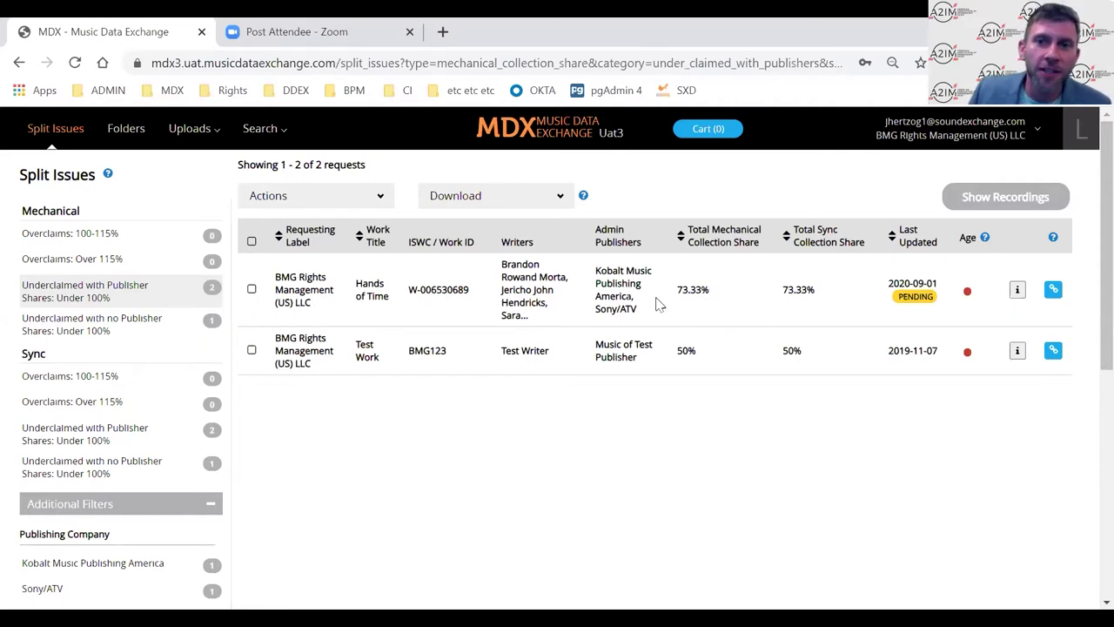
left_click(992, 198)
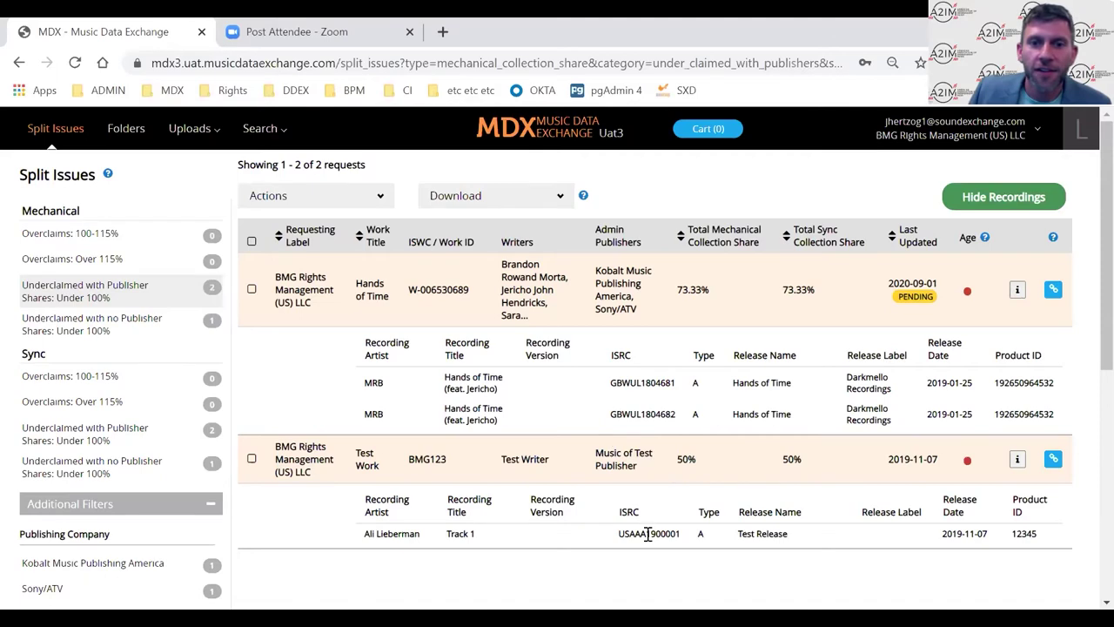
left_click(557, 129)
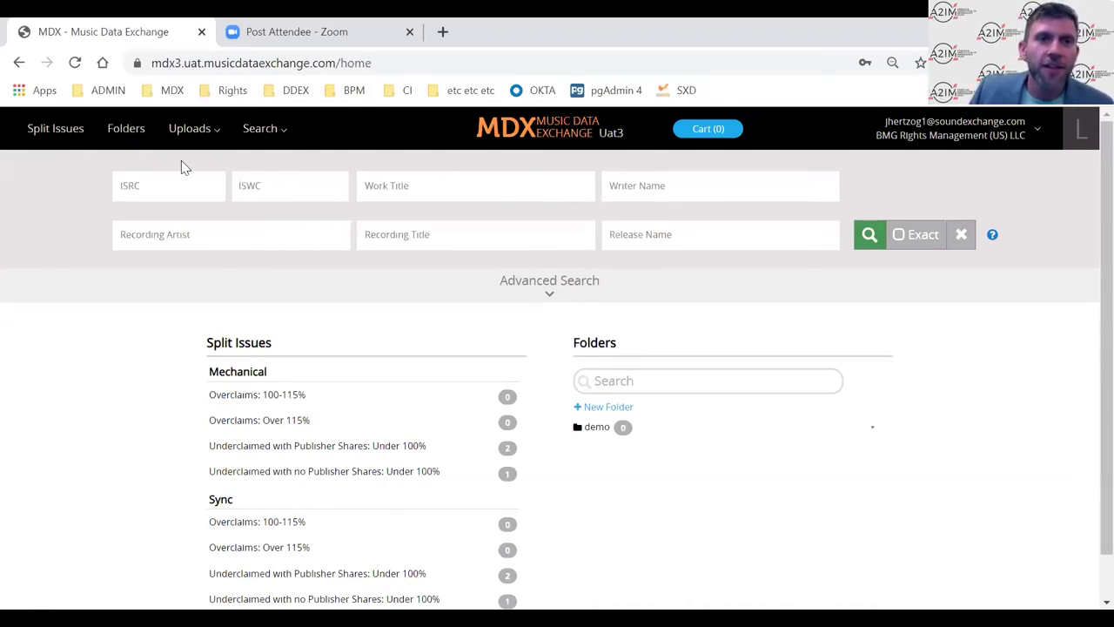
Open the All Works search, review its search fields, filters and works list, and return to the MDX home page.
left_click(274, 135)
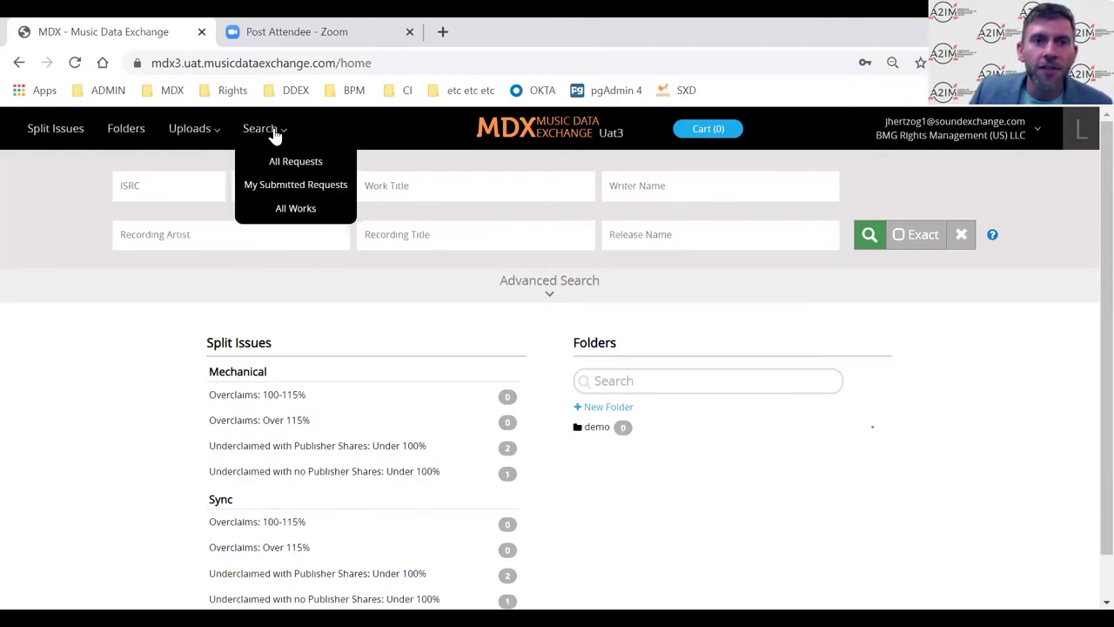
left_click(285, 210)
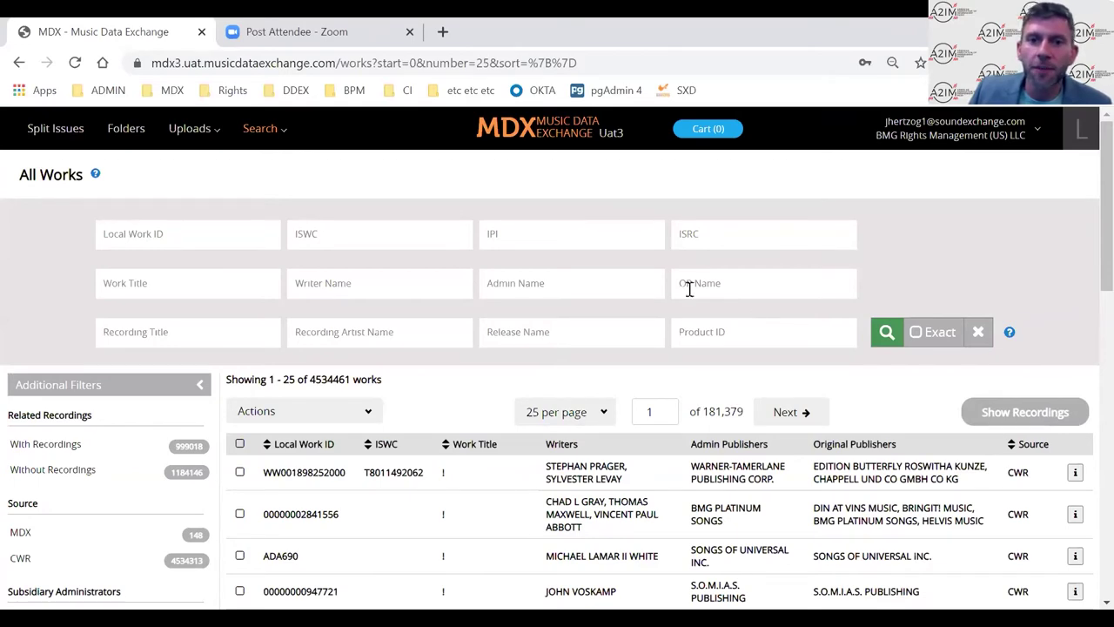
scroll(522, 357, "down", 2)
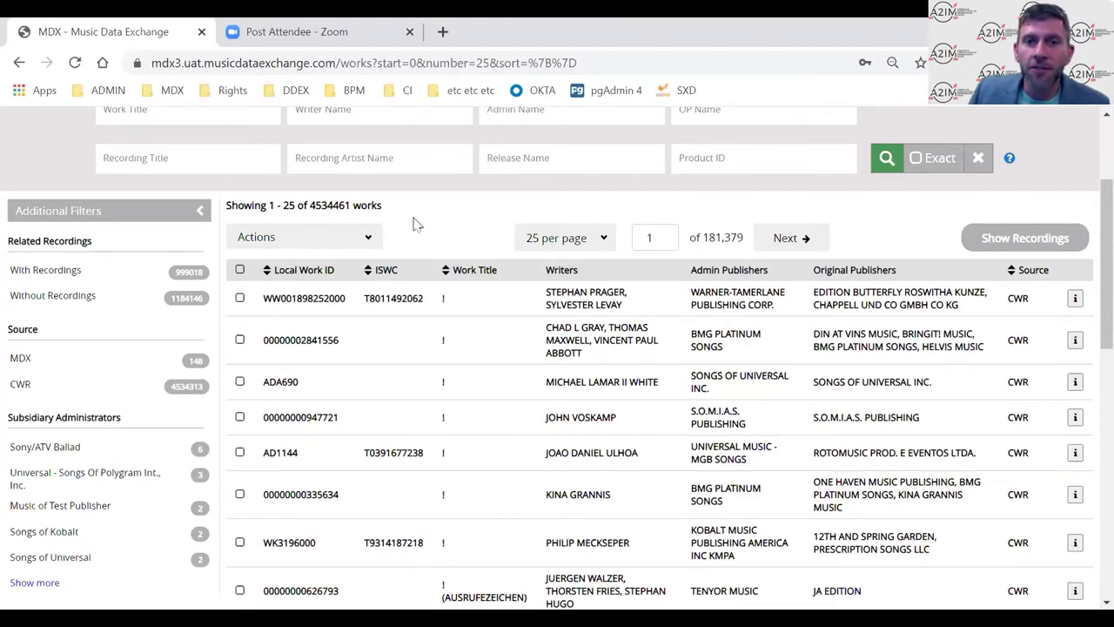
scroll(504, 240, "up", 2)
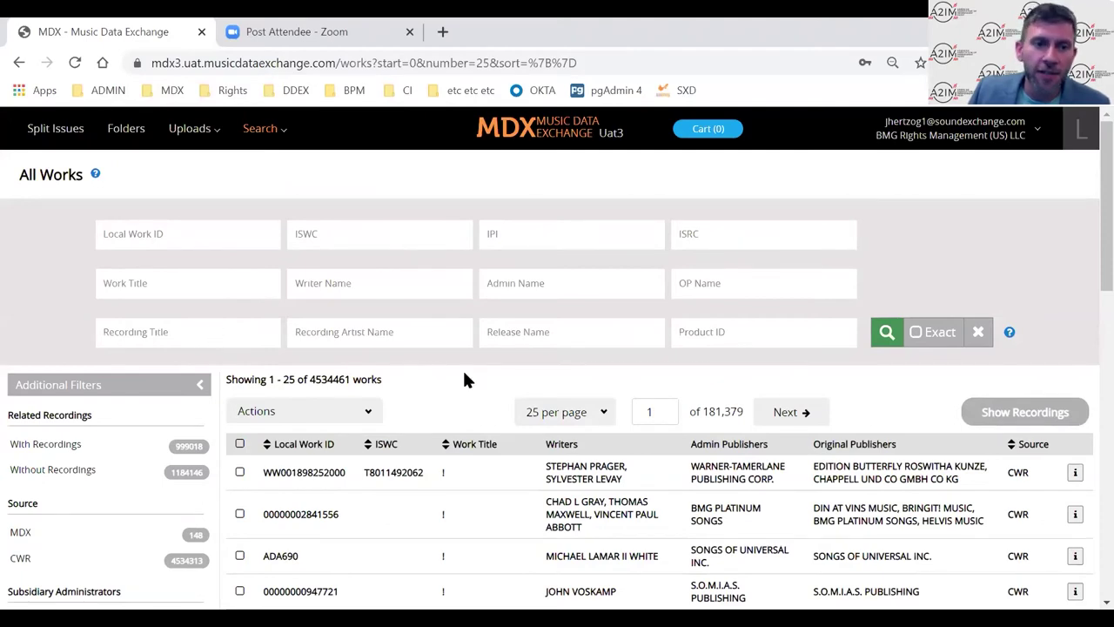
scroll(462, 368, "down", 1)
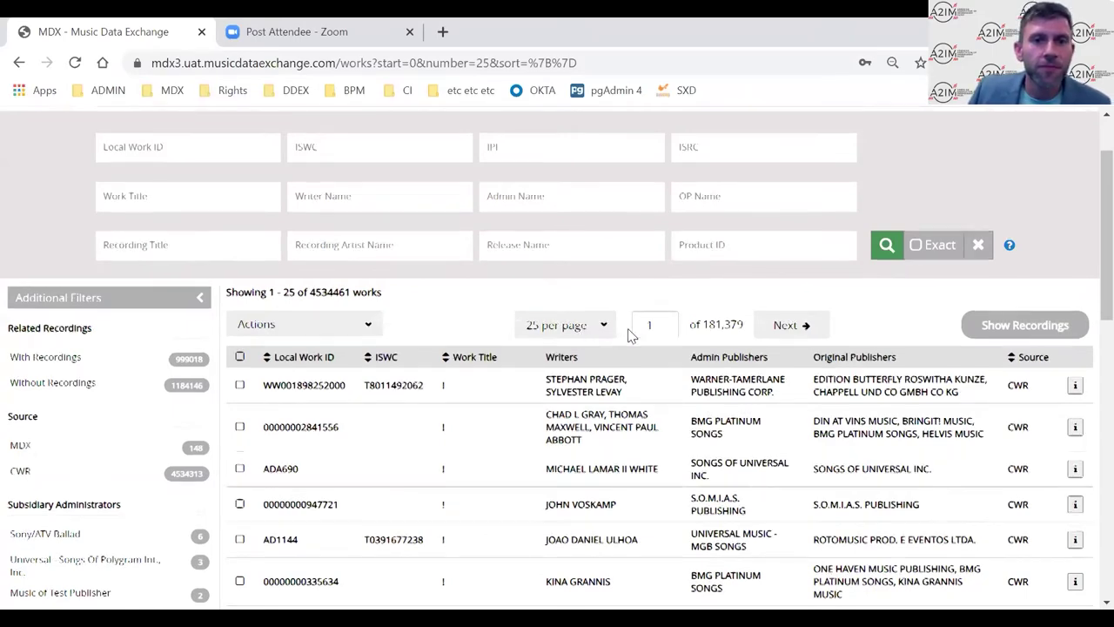
scroll(632, 336, "down", 3)
scroll(632, 336, "up", 4)
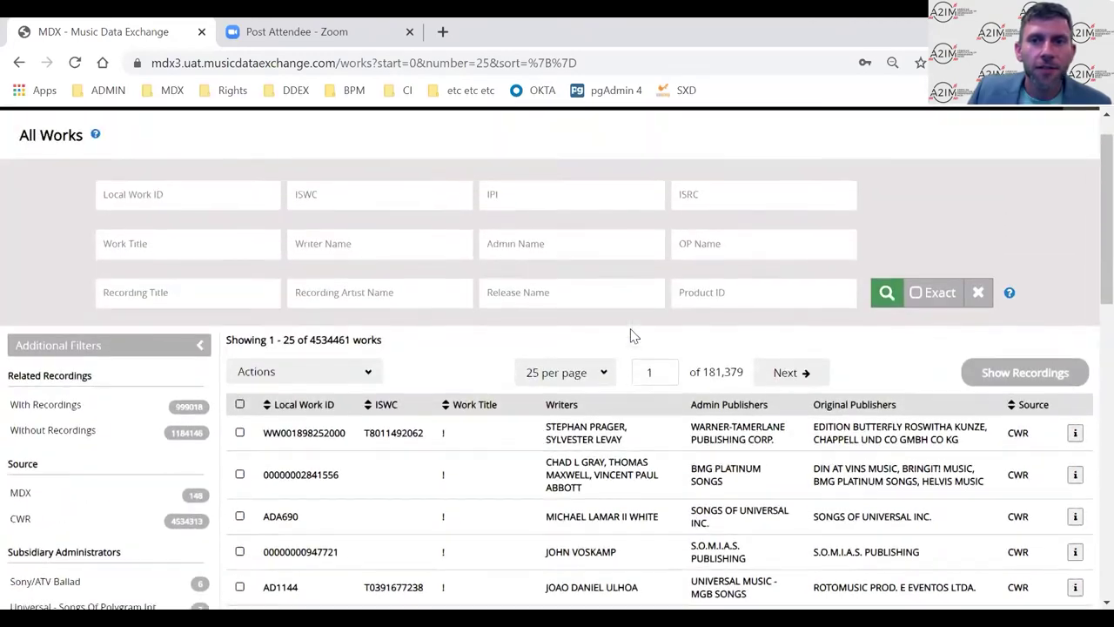
scroll(633, 335, "up", 1)
left_click(543, 142)
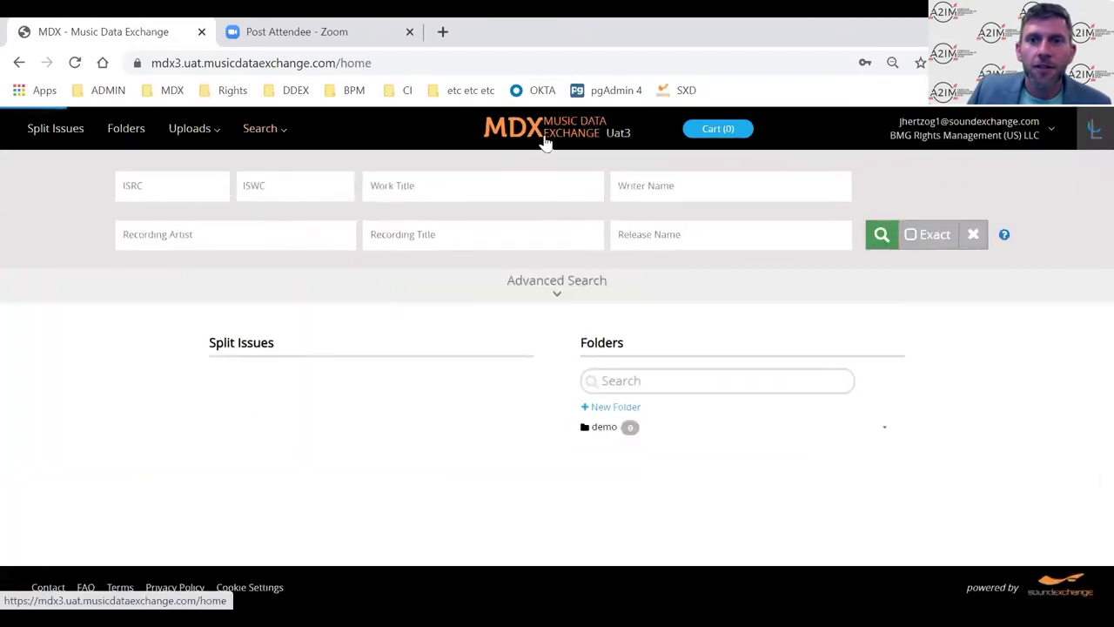